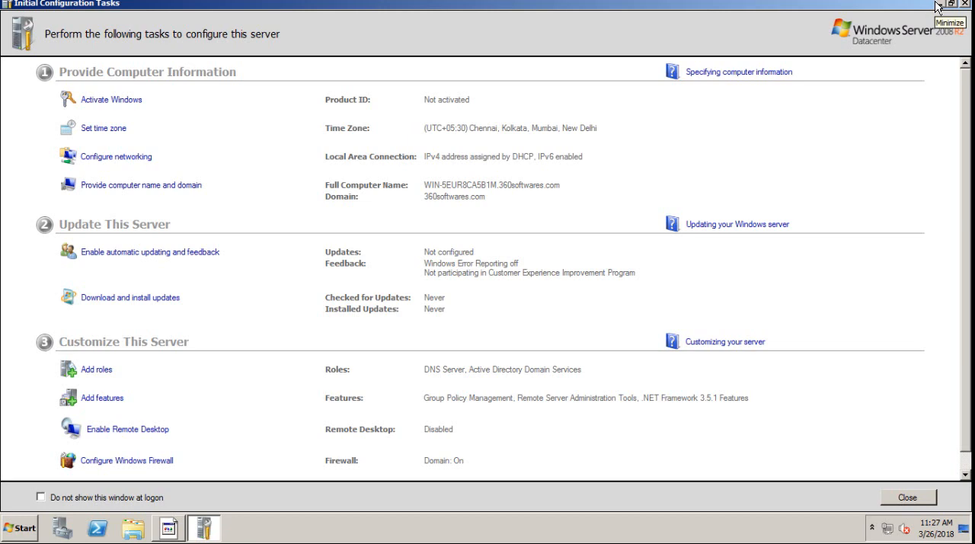
Minimize the Initial Configuration Tasks window and bring up Server Manager
click(937, 8)
click(551, 355)
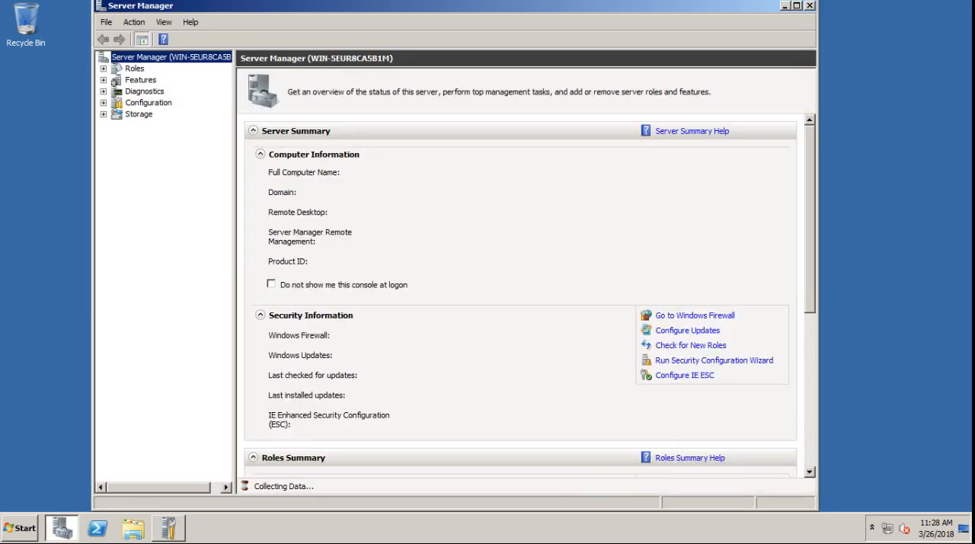
mouse_move(342, 33)
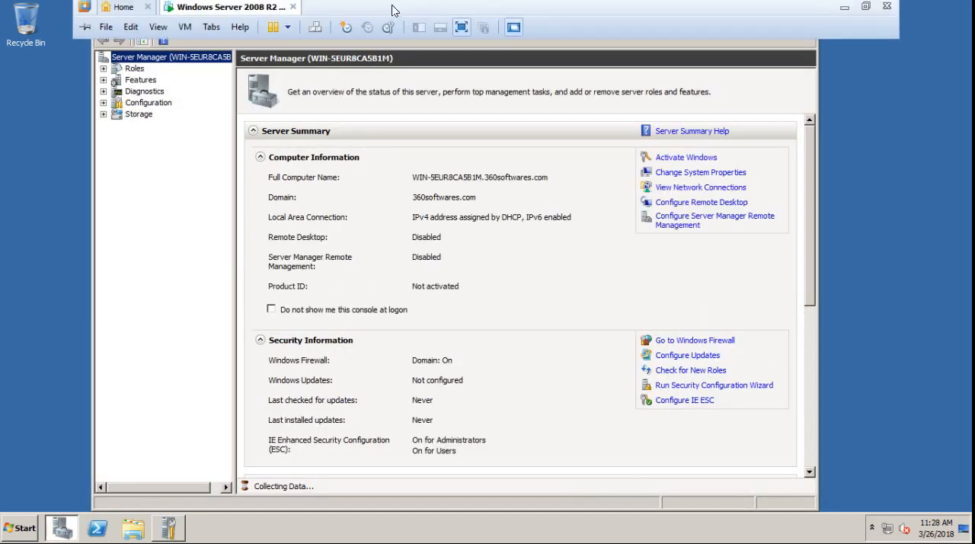
click(460, 27)
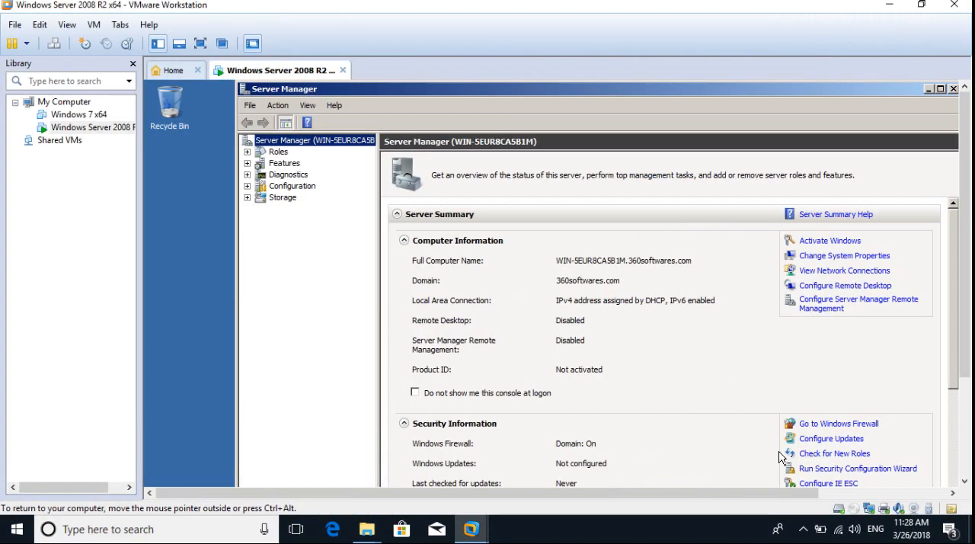
click(802, 528)
click(800, 469)
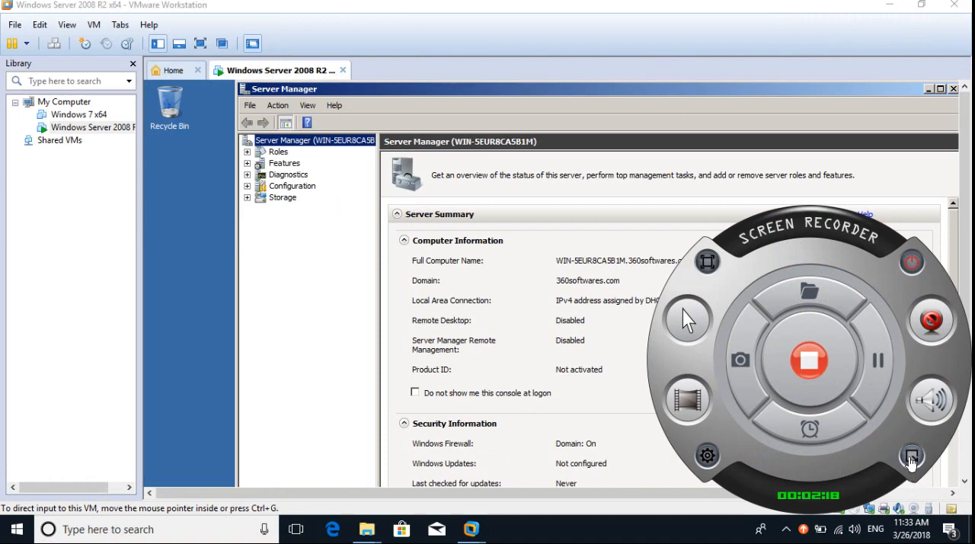
click(912, 455)
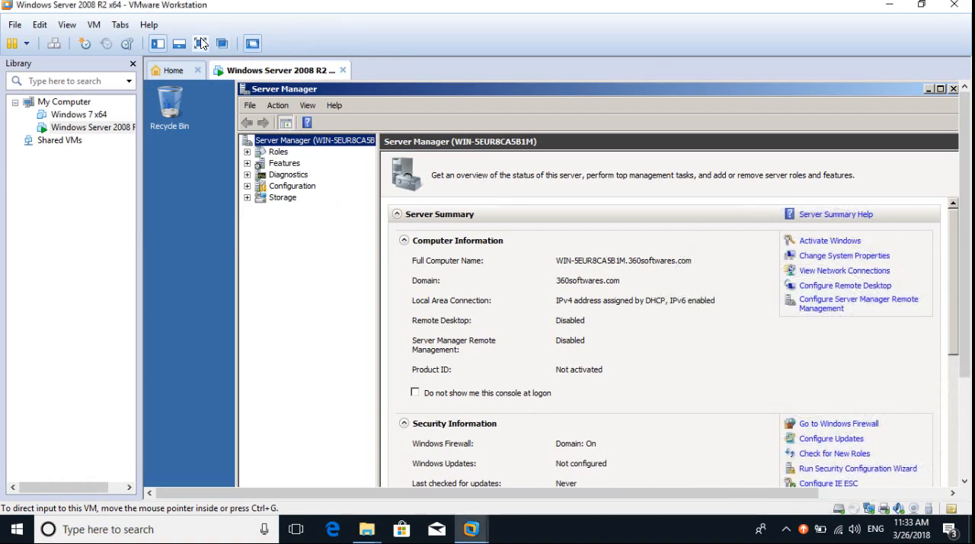
click(201, 45)
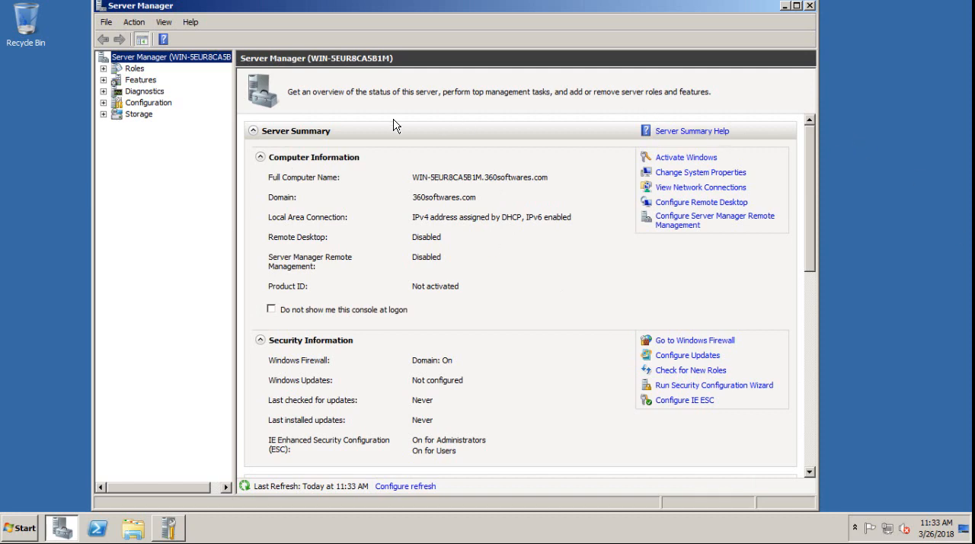
Start the Add Roles wizard from Roles and try selecting the DHCP Server role, cancelling the static IP address prompt
click(134, 69)
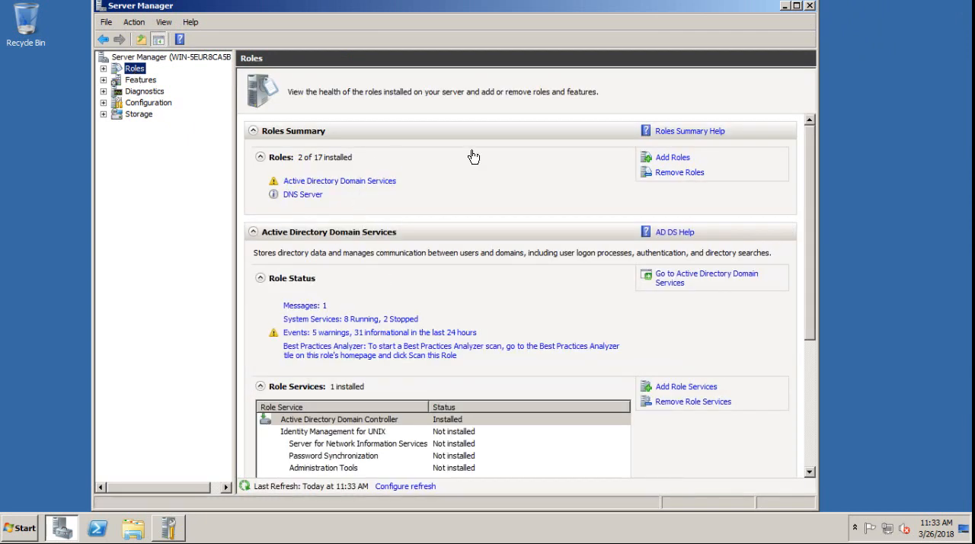
click(666, 161)
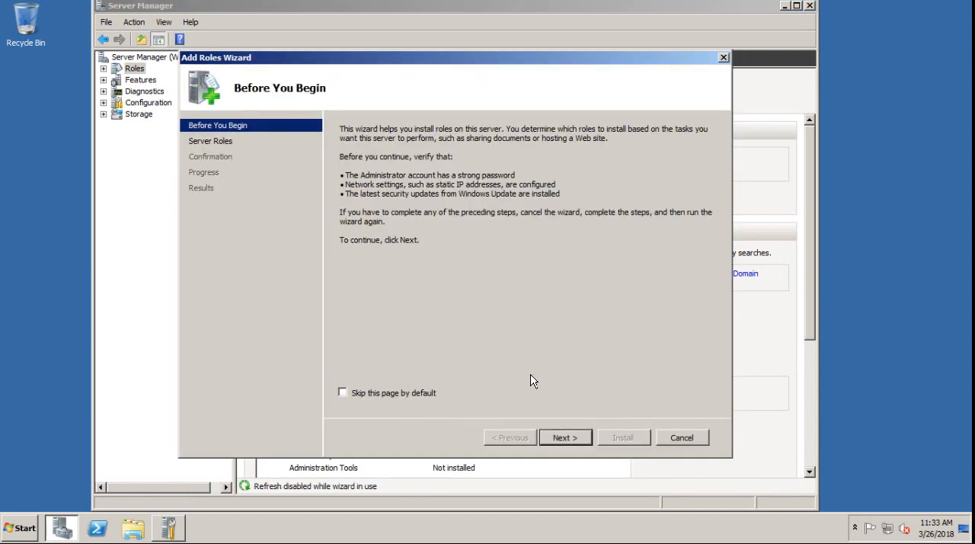
click(563, 435)
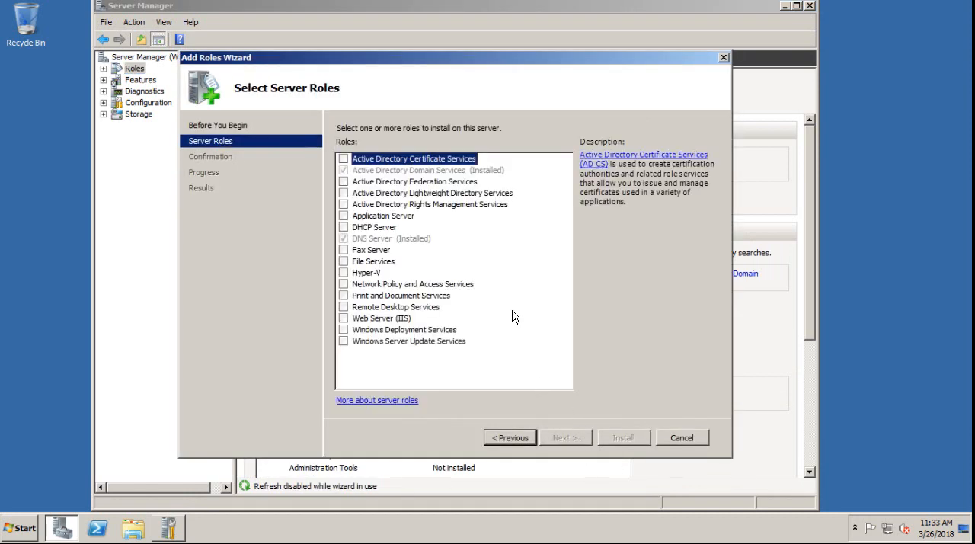
click(343, 227)
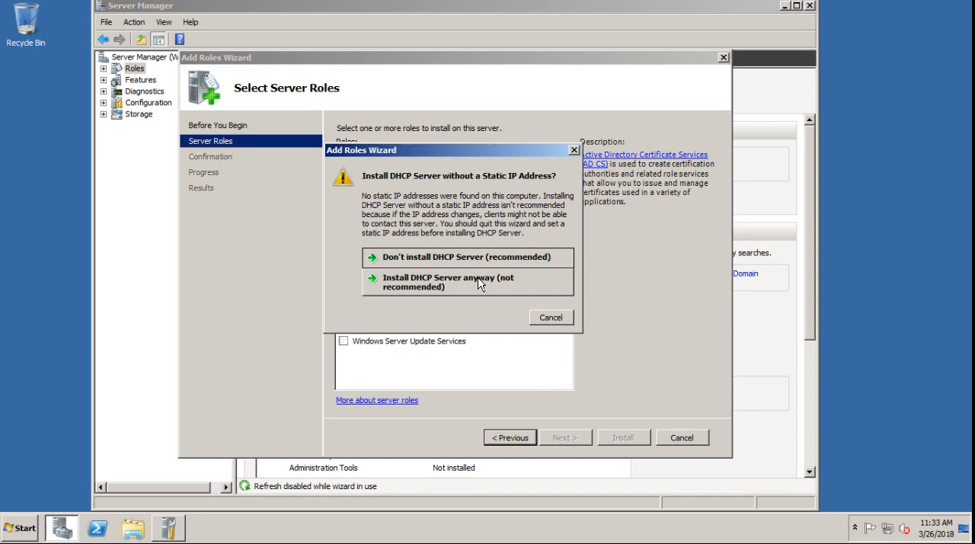
click(550, 318)
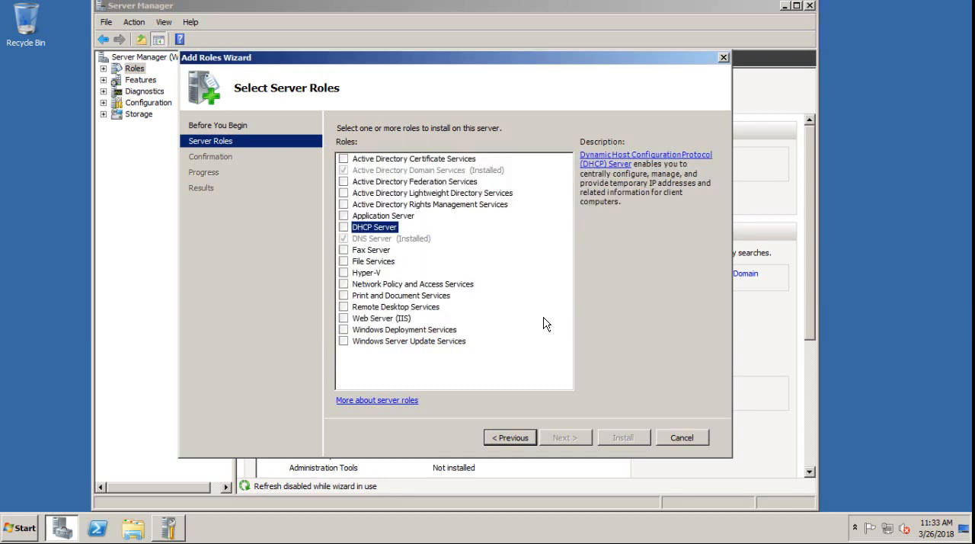
Open the Local Area Connection status from the Network and Sharing Center and view its network connection details
click(888, 530)
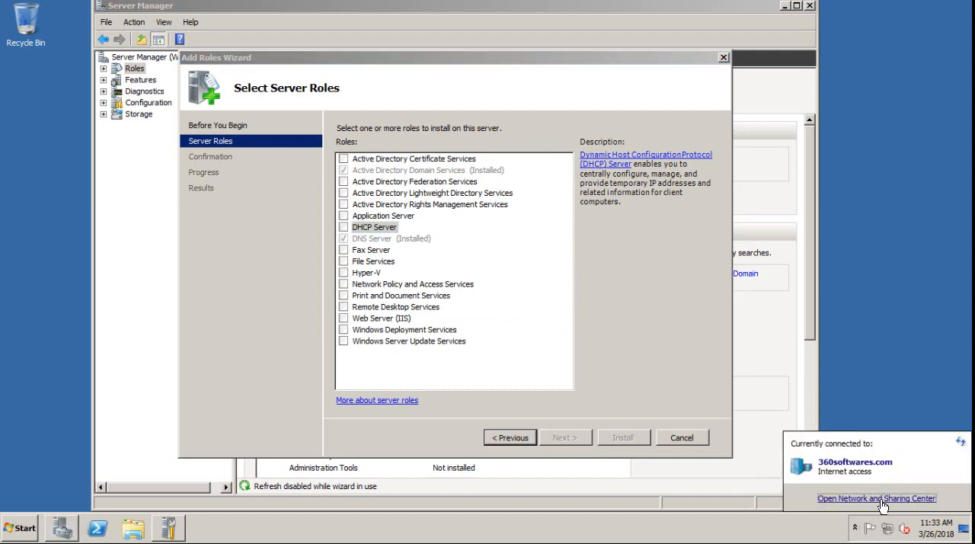
click(876, 498)
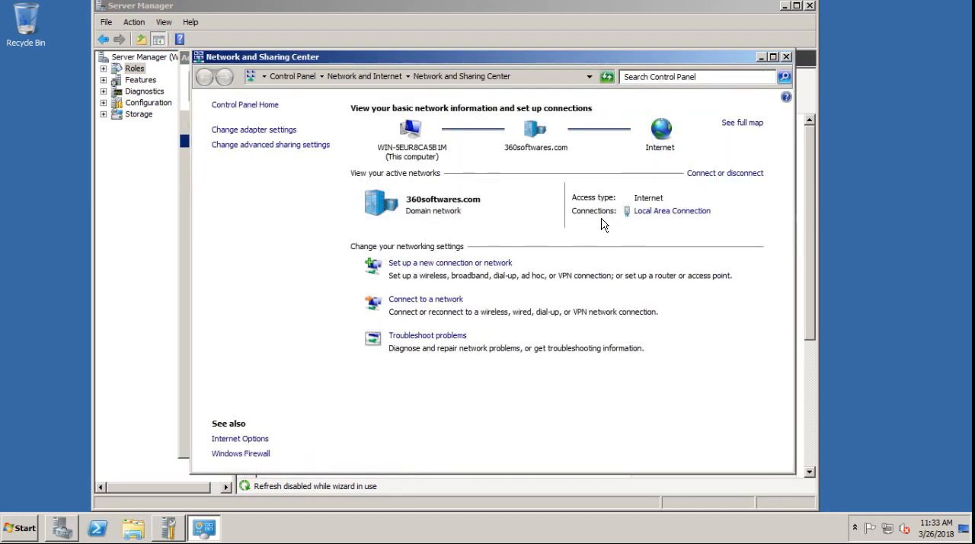
click(648, 214)
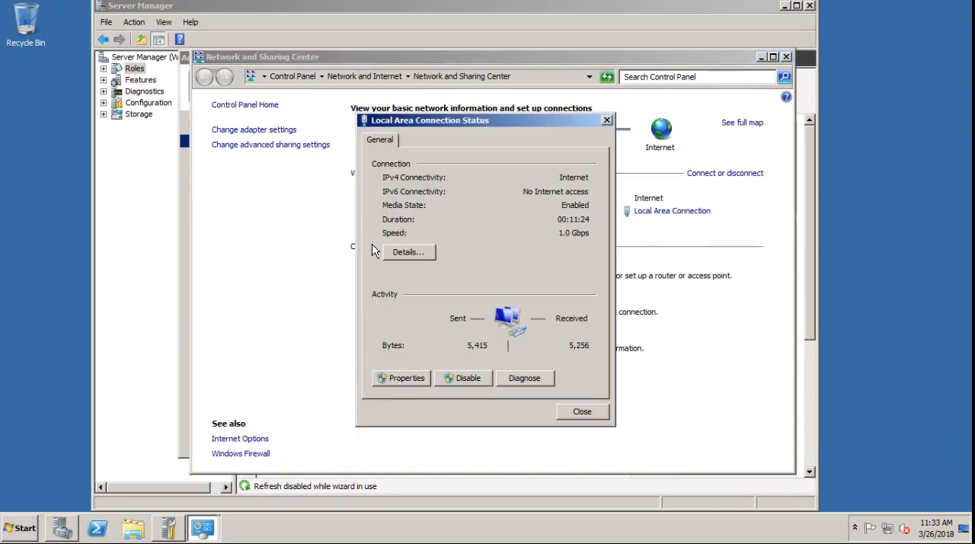
click(404, 252)
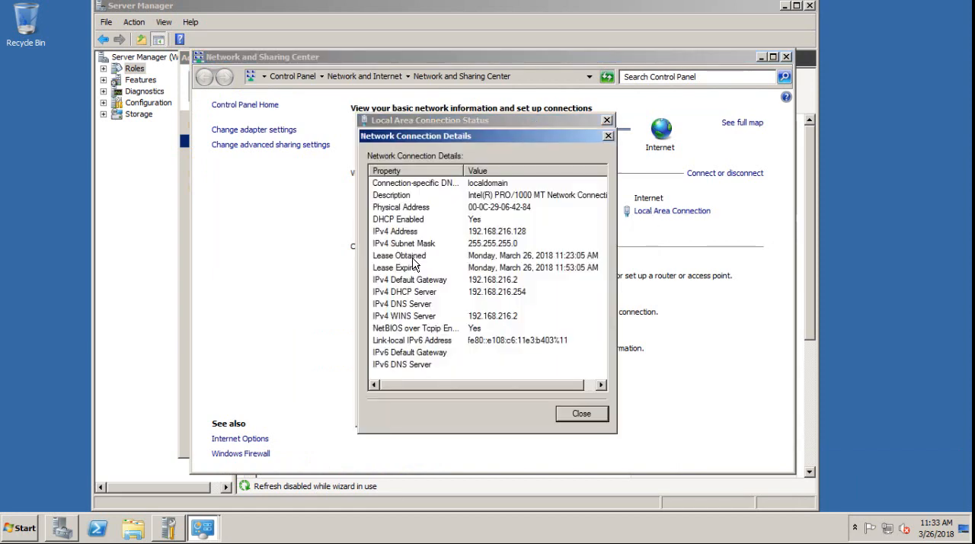
click(582, 413)
Assign the static IP address 192.168.200.10 in the Local Area Connection's Internet Protocol Version 4 properties
click(402, 377)
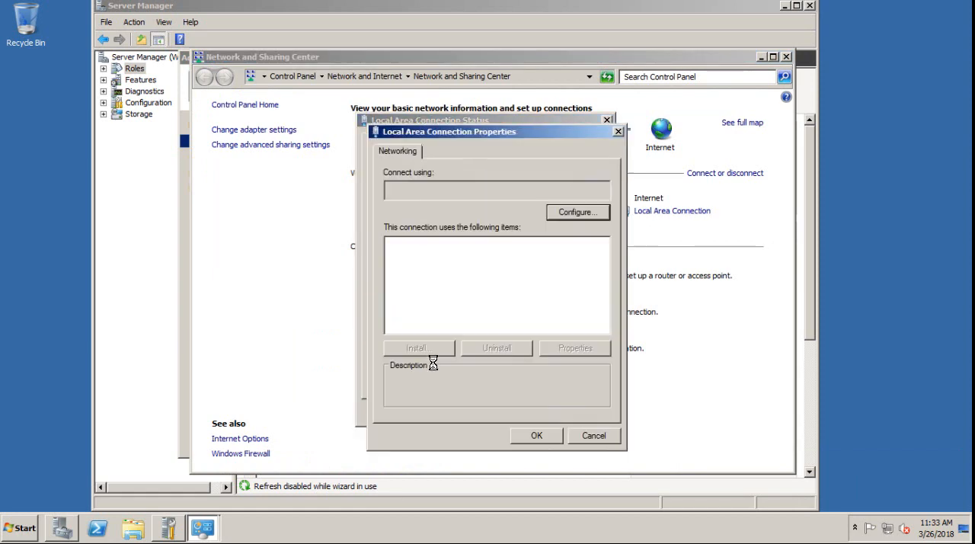
click(491, 294)
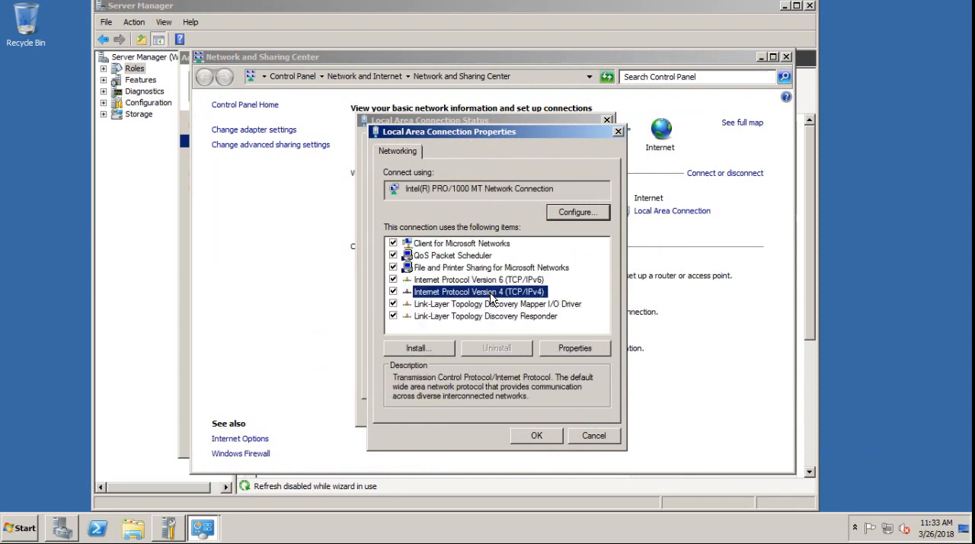
double_click(491, 297)
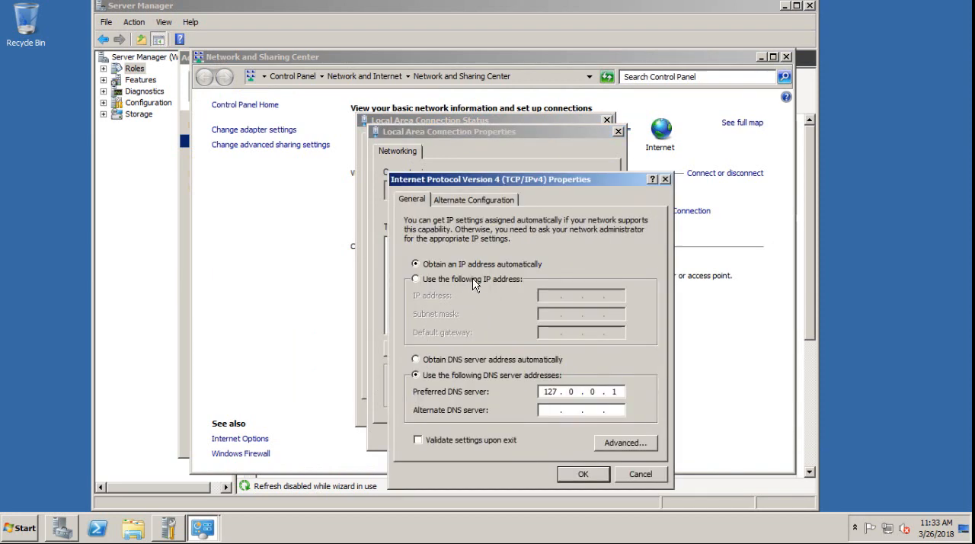
click(473, 281)
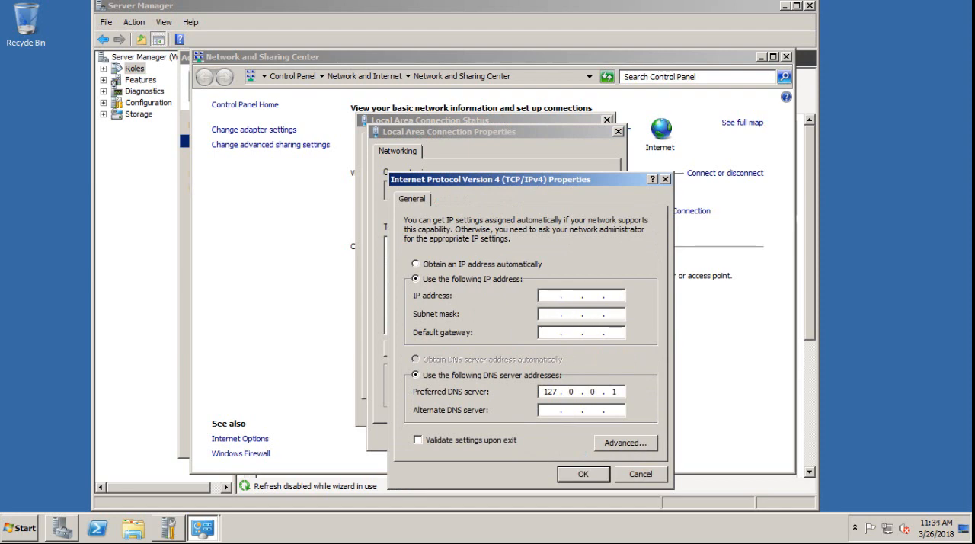
text(192 . 168 . 200 . 10)
key(Tab)
click(580, 476)
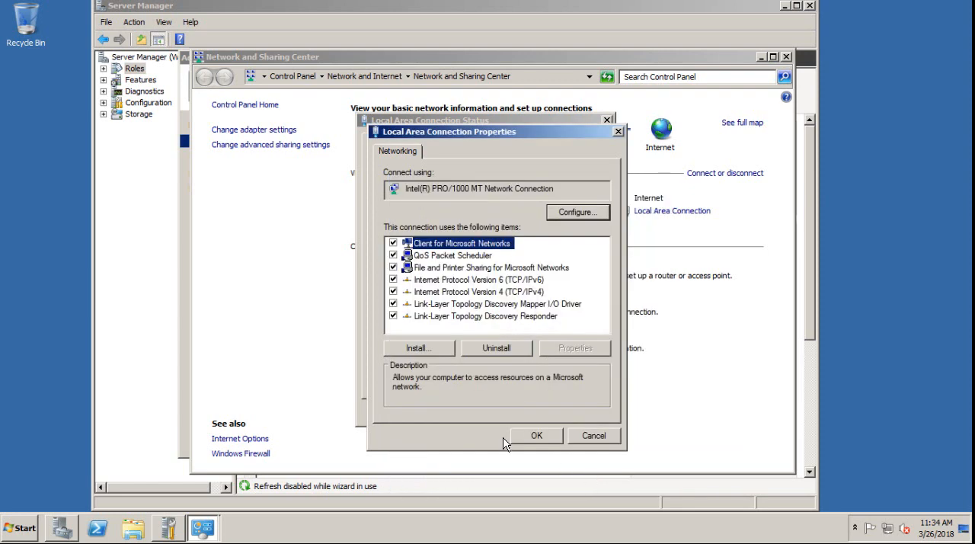
click(530, 434)
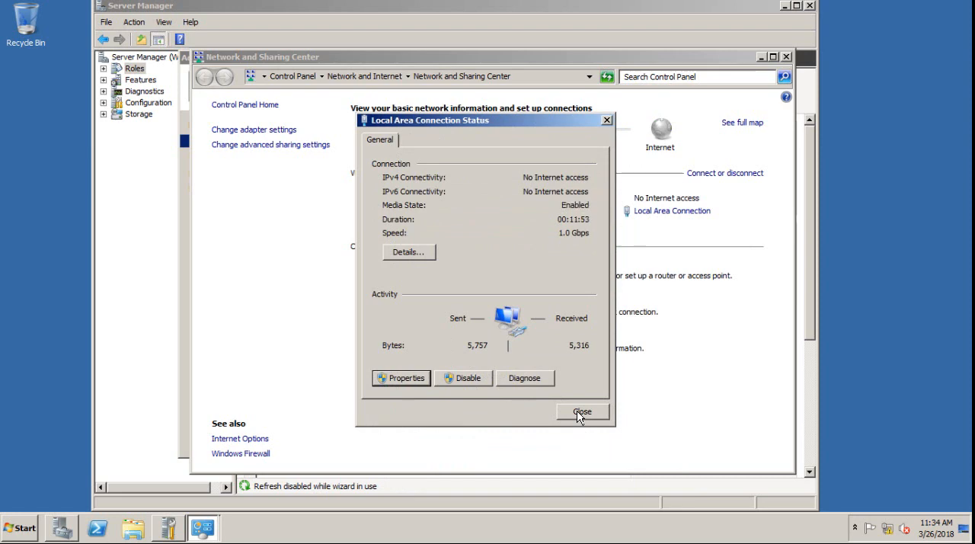
click(578, 415)
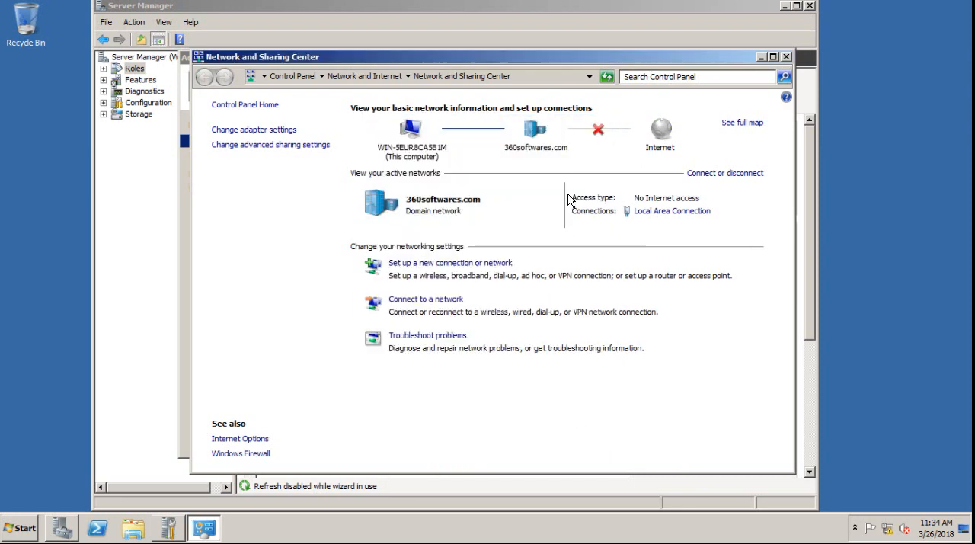
Minimize the Network and Sharing Center, then select the DHCP Server role and choose to install it anyway without a static IP address
click(760, 56)
click(345, 228)
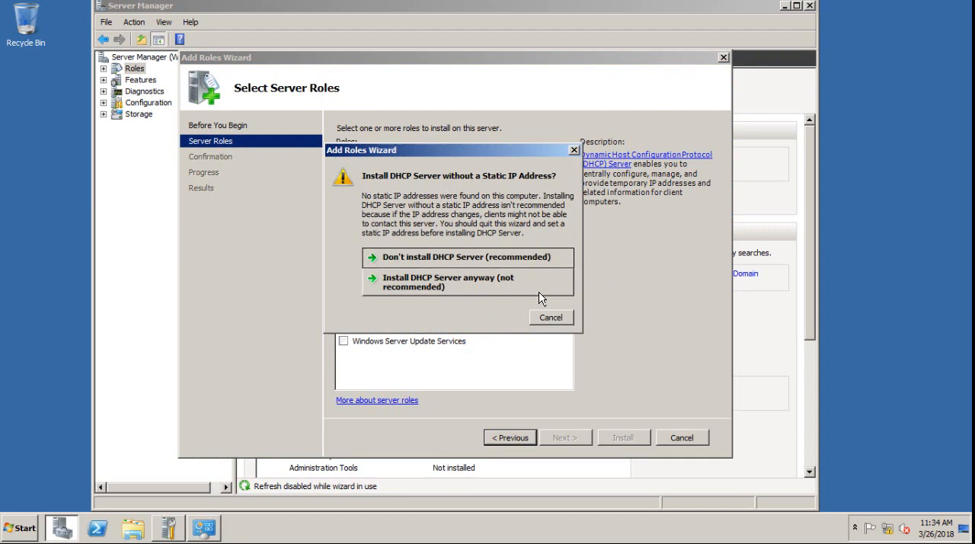
click(539, 297)
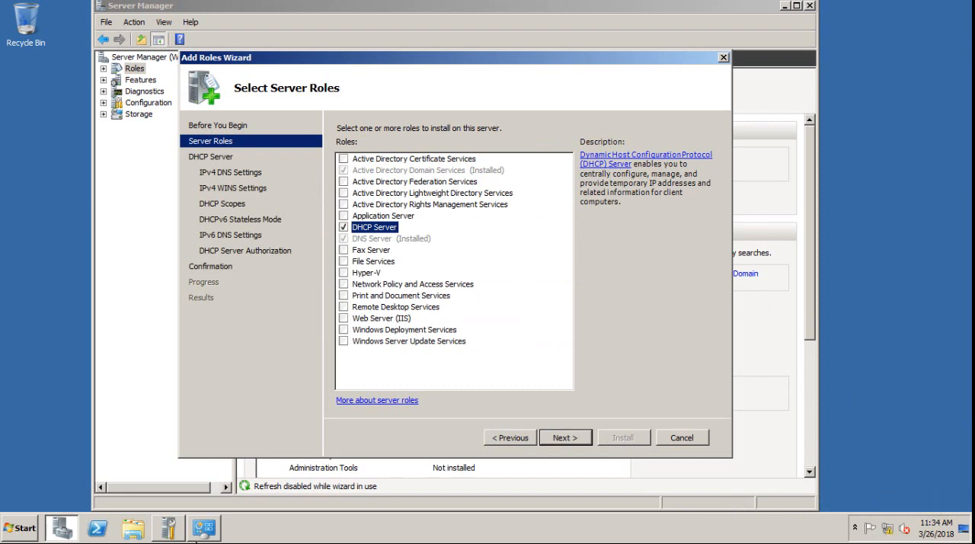
Set the Local Area Connection's IPv4 properties back to obtaining an IP address automatically
click(204, 527)
click(673, 210)
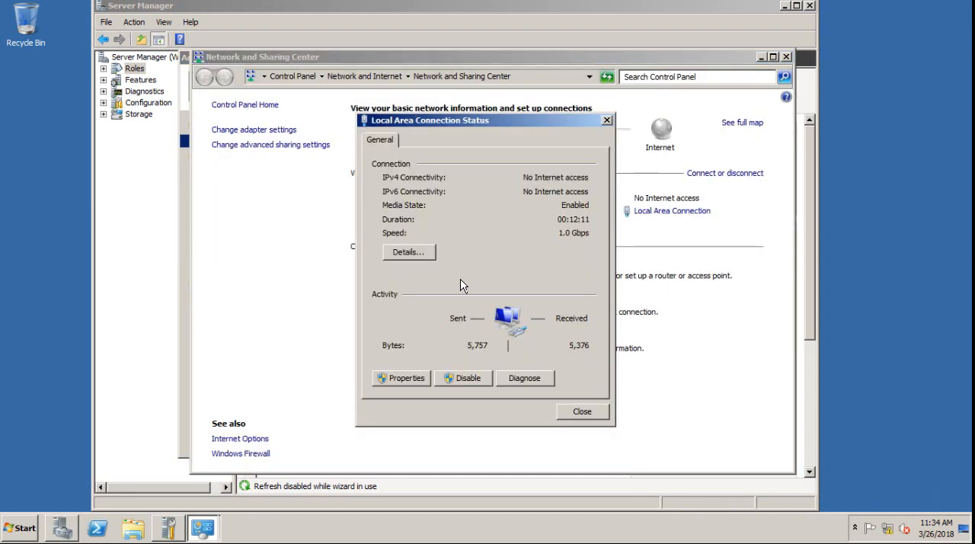
click(393, 377)
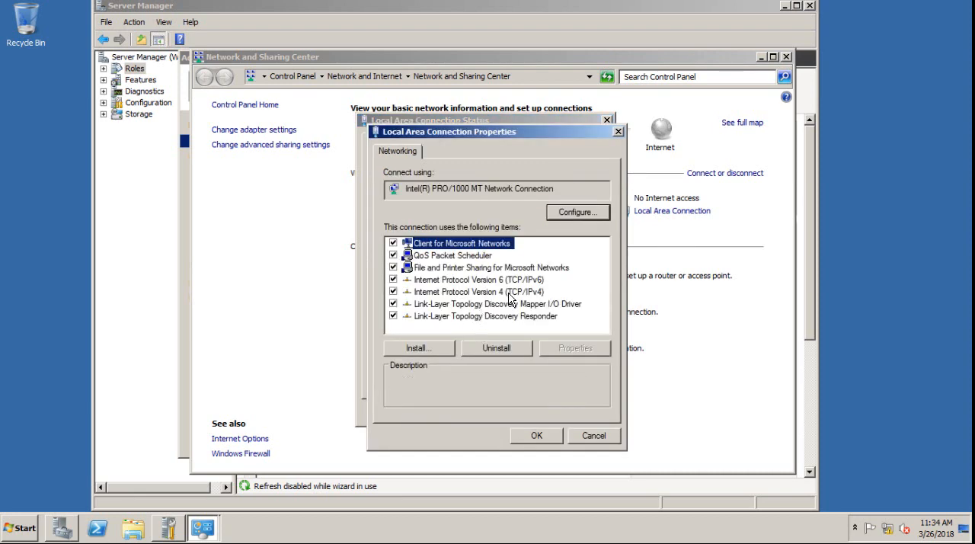
double_click(503, 292)
click(415, 264)
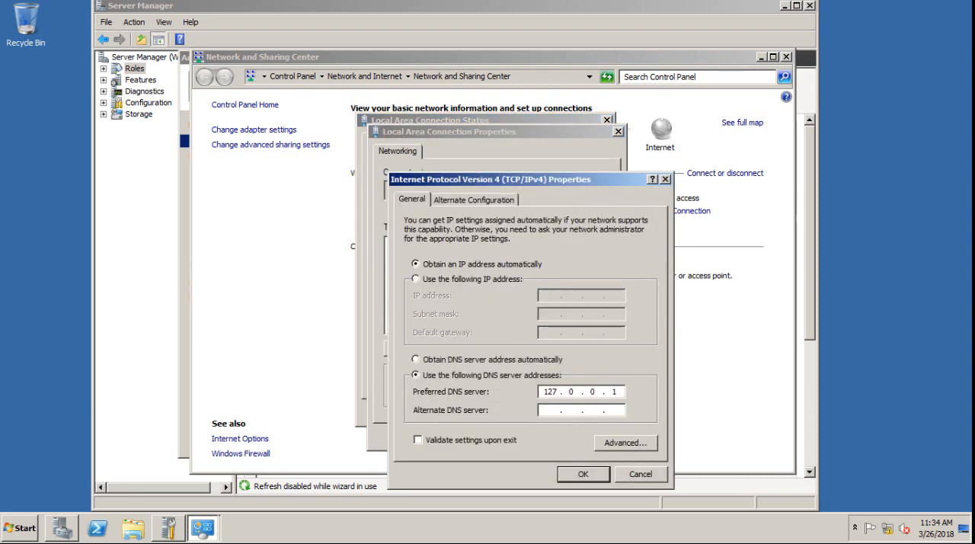
click(565, 474)
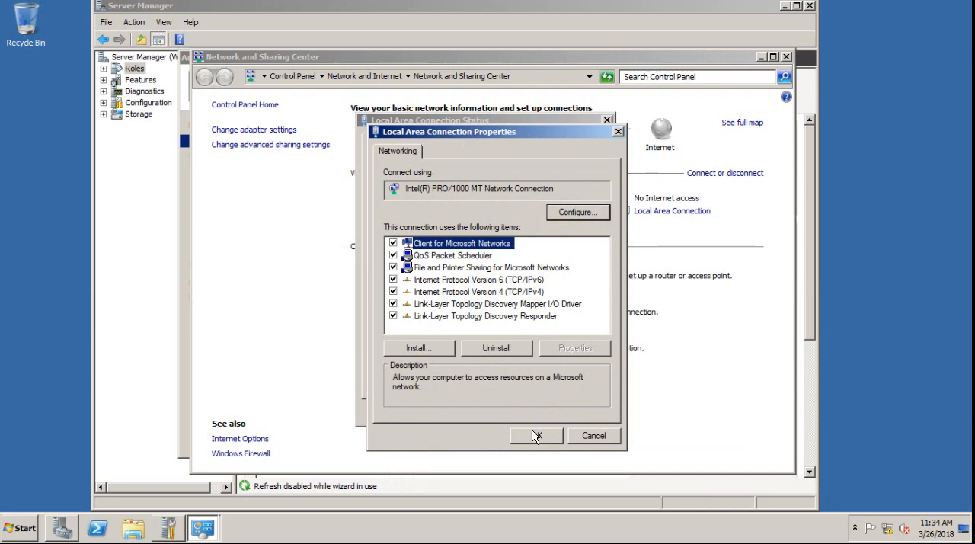
click(536, 435)
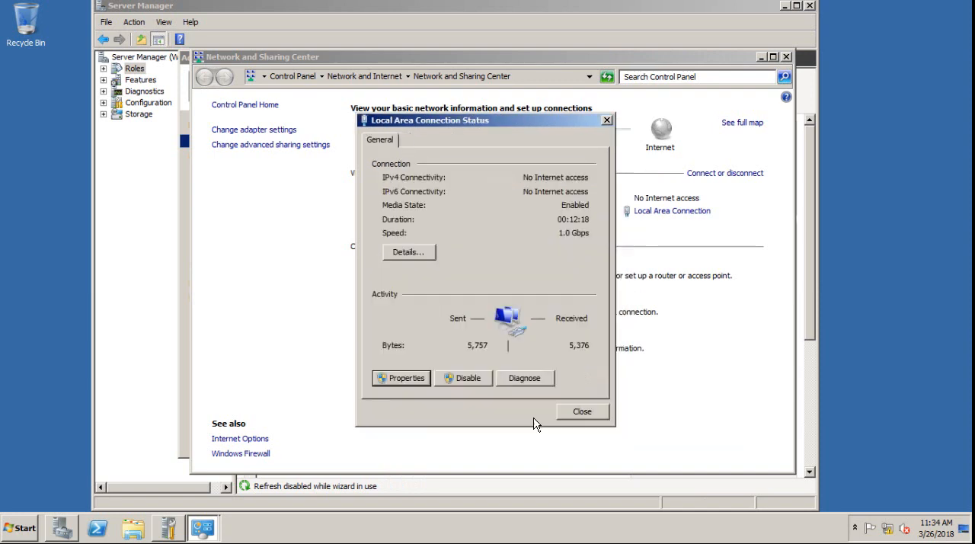
click(582, 412)
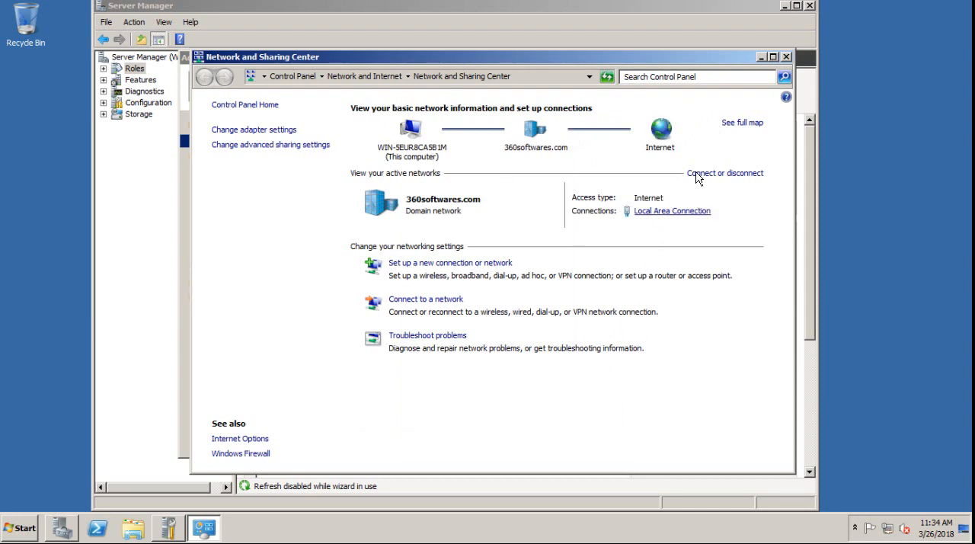
Advance the Add Roles wizard to the IPv4 DNS server settings and validate the preferred DNS server address 127.0.0.1
click(165, 526)
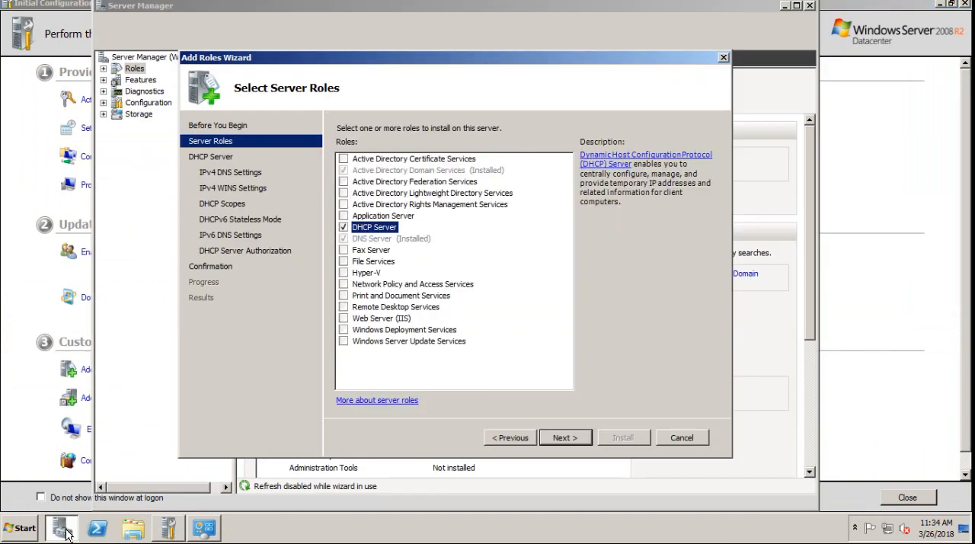
click(64, 527)
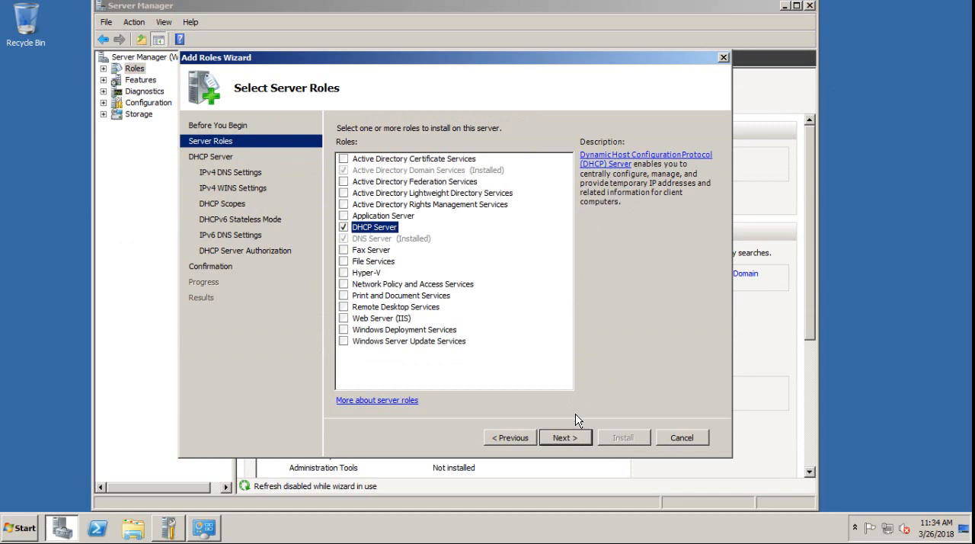
click(577, 437)
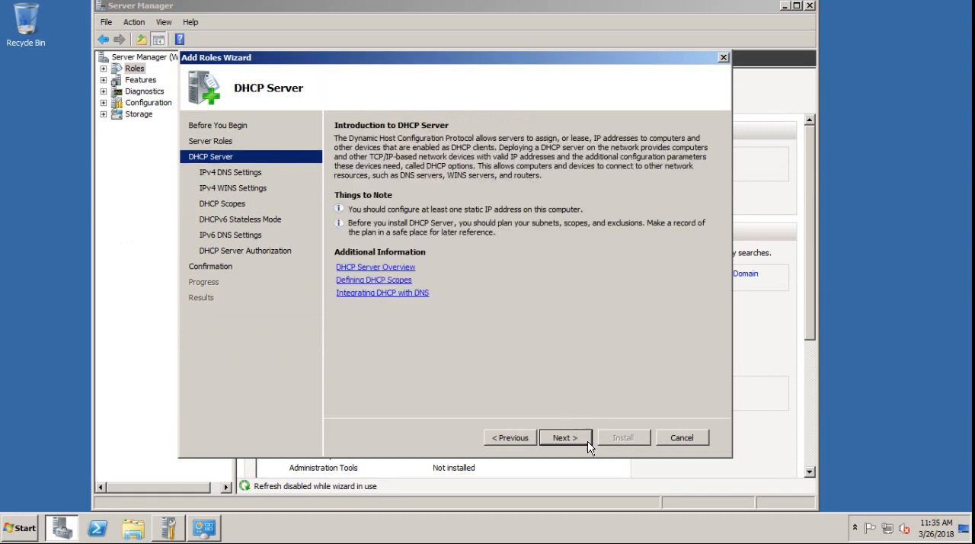
click(568, 438)
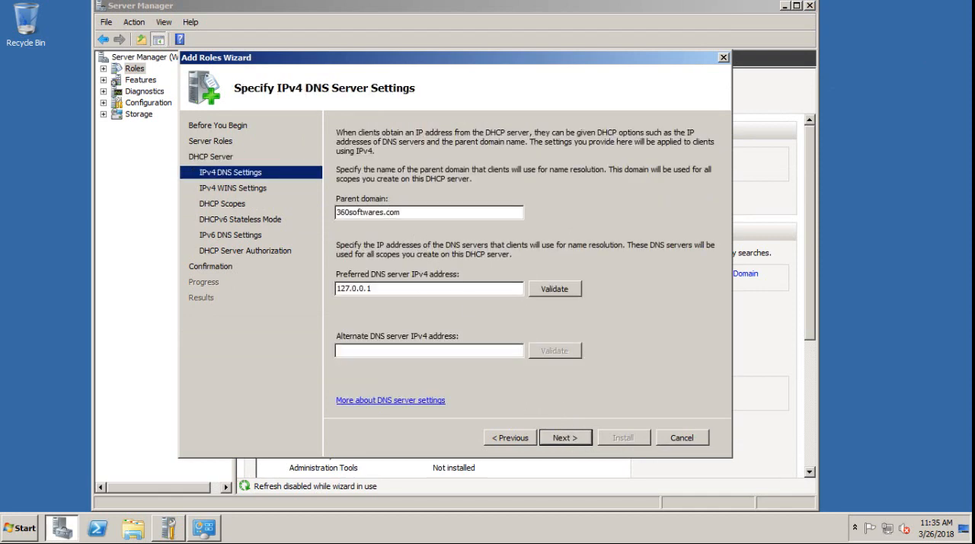
click(556, 290)
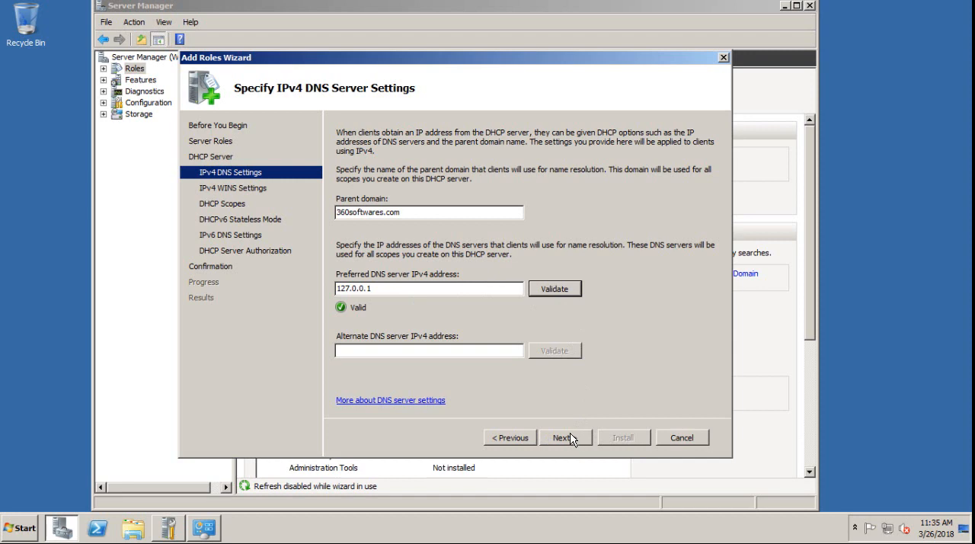
Accept the IPv4 DNS settings with parent domain 360softwares.com, keep WINS as not required, and advance to the DHCP scopes page
click(415, 214)
click(575, 440)
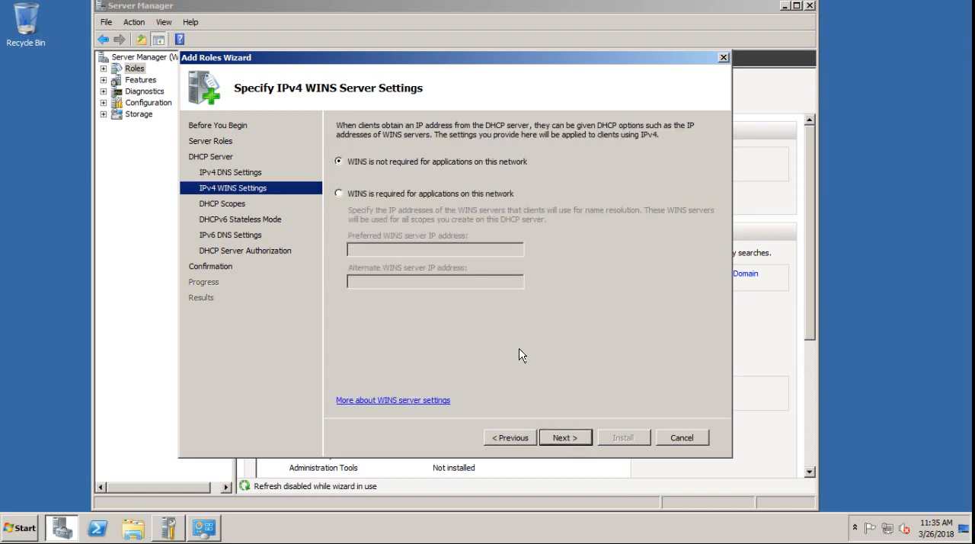
click(578, 444)
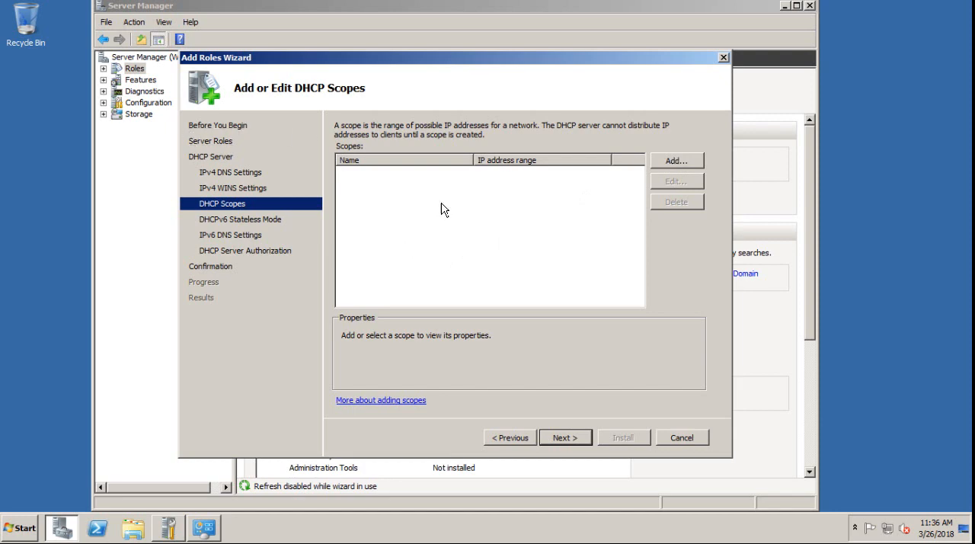
Start a new DHCP scope named 360Softwares with the address range 192.168.101.1 to 192.168.101.100
click(683, 164)
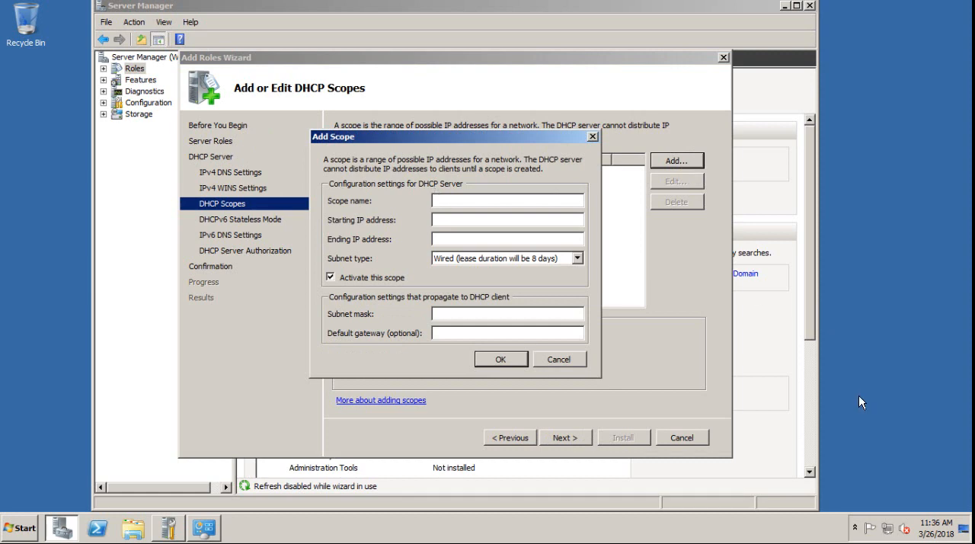
text(360Softwares)
key(Tab)
text(192.168.101.1)
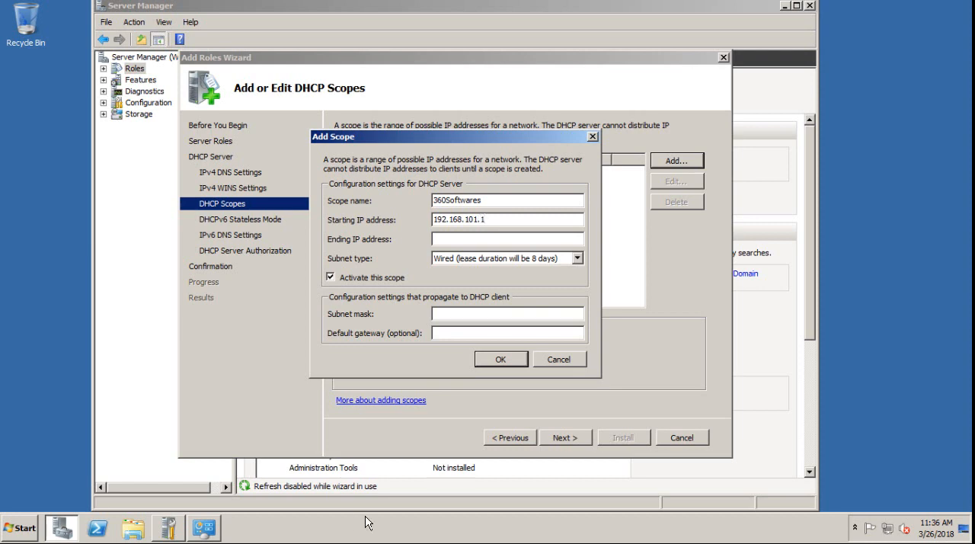
click(462, 239)
text(192.1)
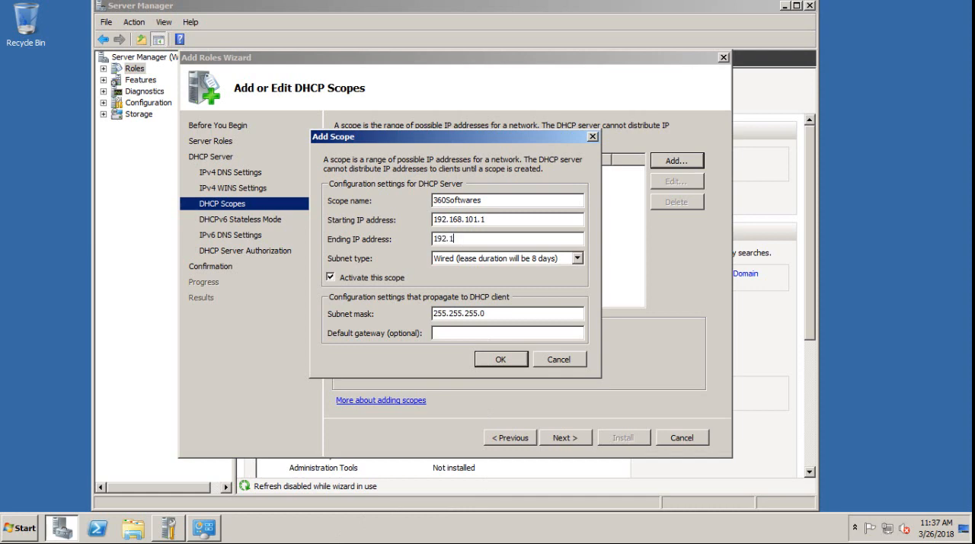
text(68.101.100)
Keep the scope's subnet type as Wired with an 8-day lease, save the scope, and select it in the scope list
click(520, 264)
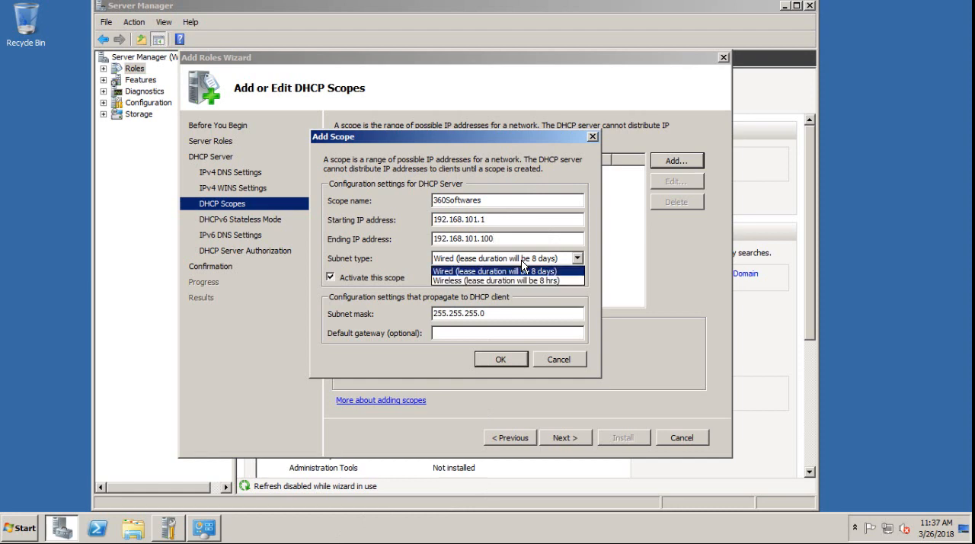
click(483, 271)
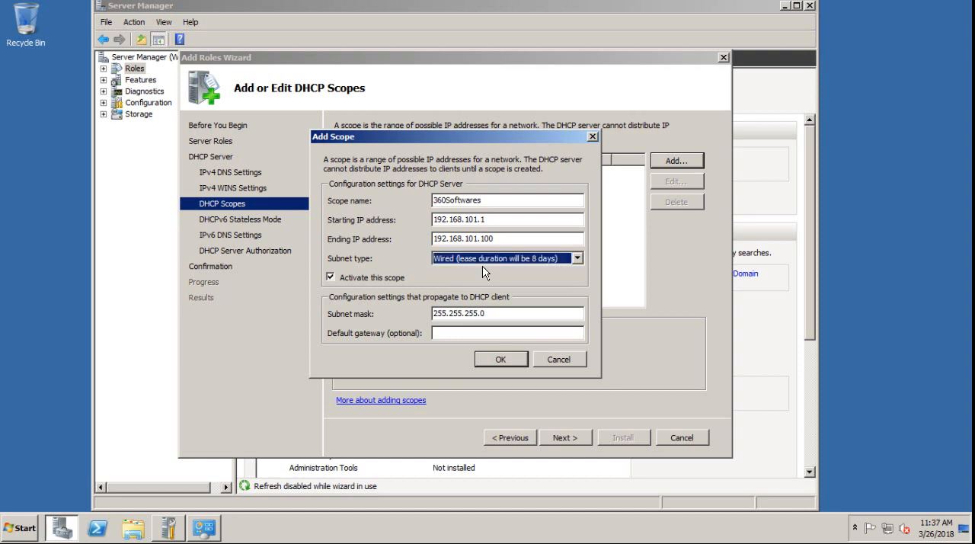
click(482, 268)
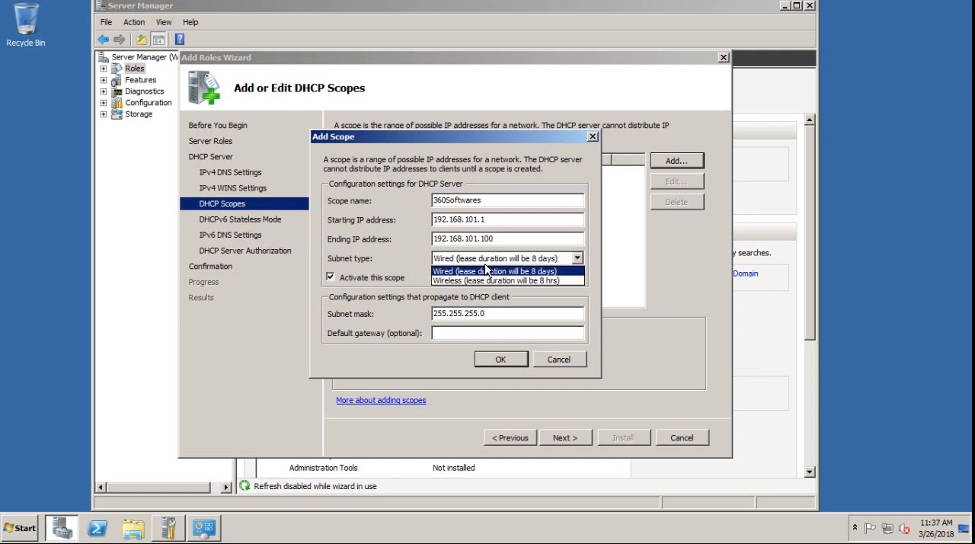
click(487, 267)
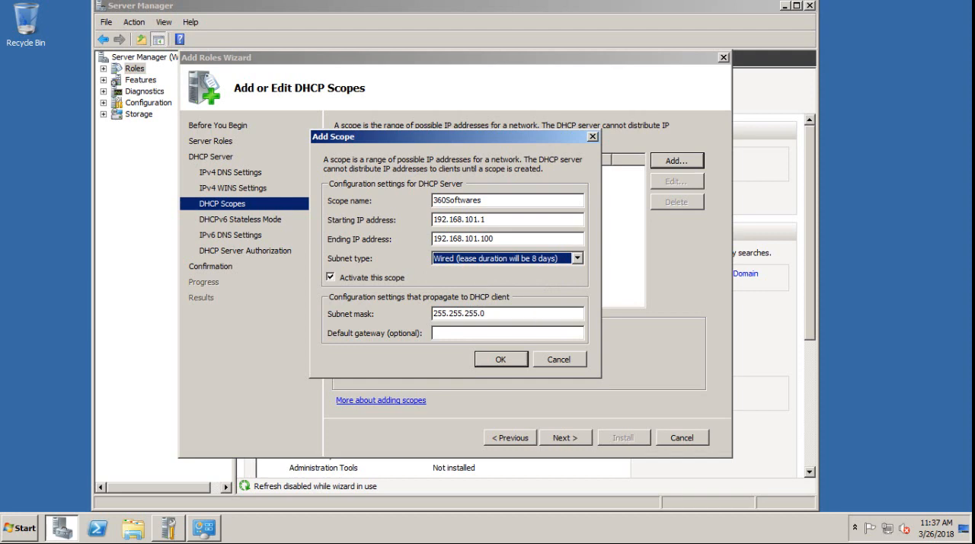
click(497, 359)
click(373, 172)
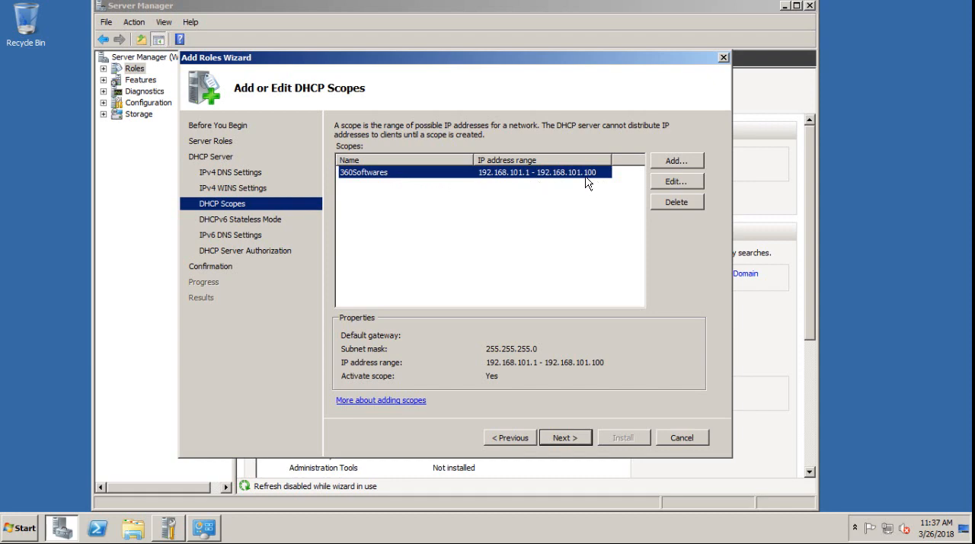
Keep DHCPv6 stateless mode enabled and validate the preferred IPv6 DNS server address ::1
click(559, 439)
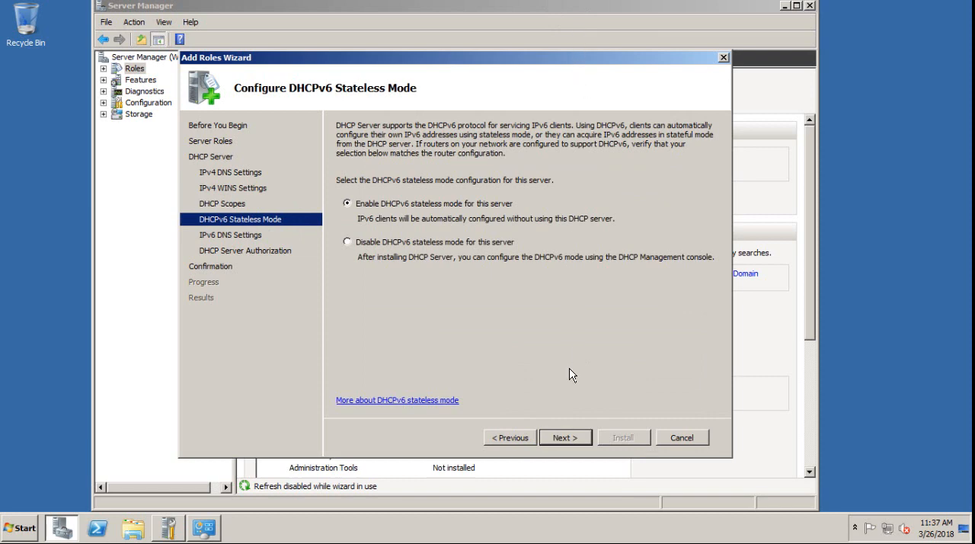
click(573, 440)
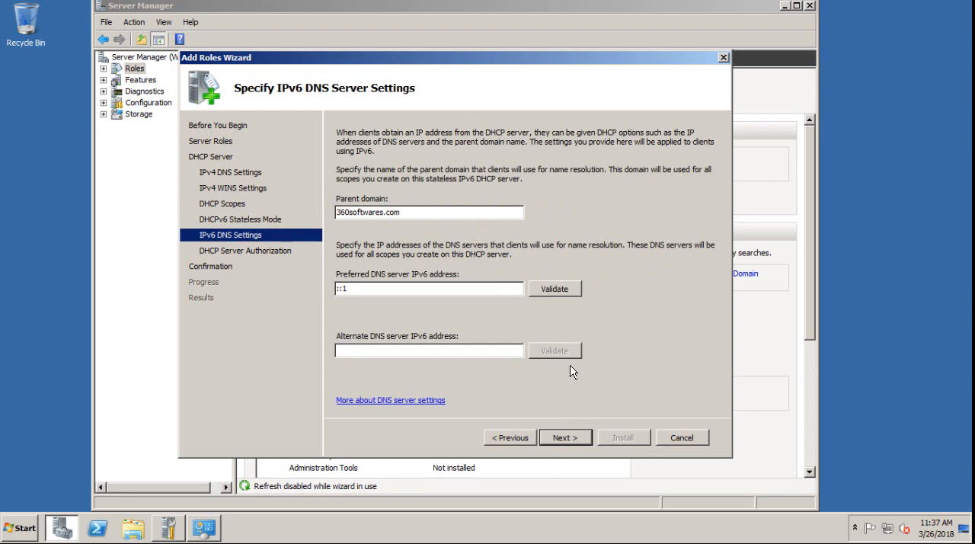
click(564, 289)
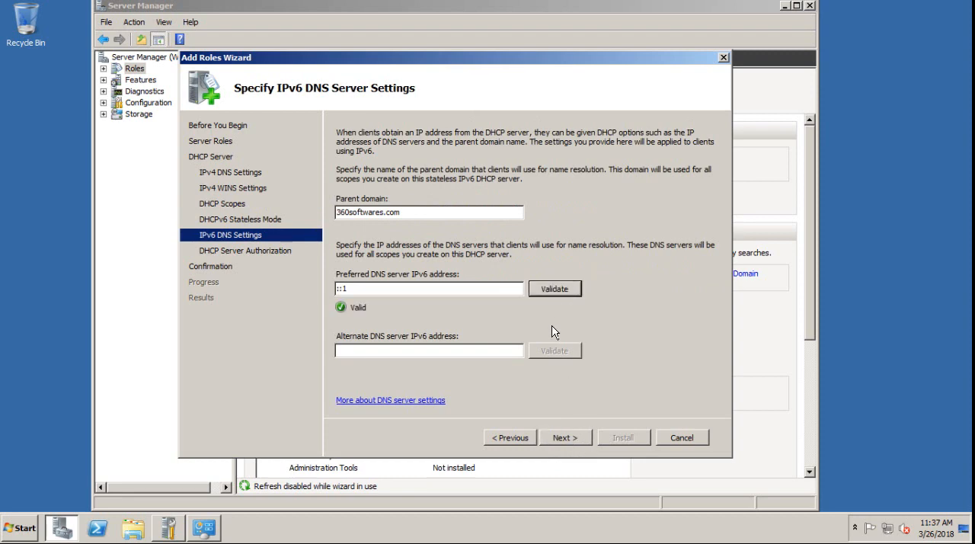
Authorize the DHCP server with the current credentials, install the role, and close the wizard
click(567, 440)
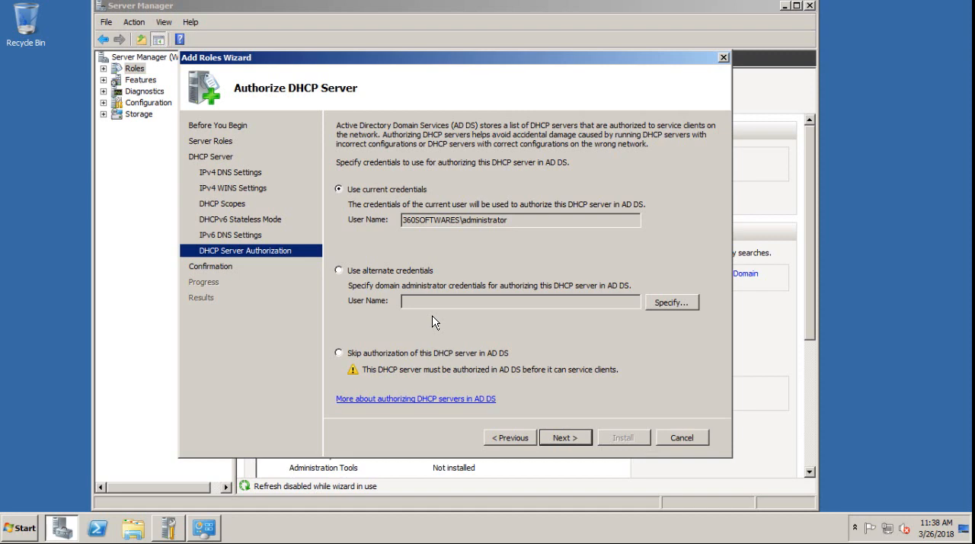
click(559, 439)
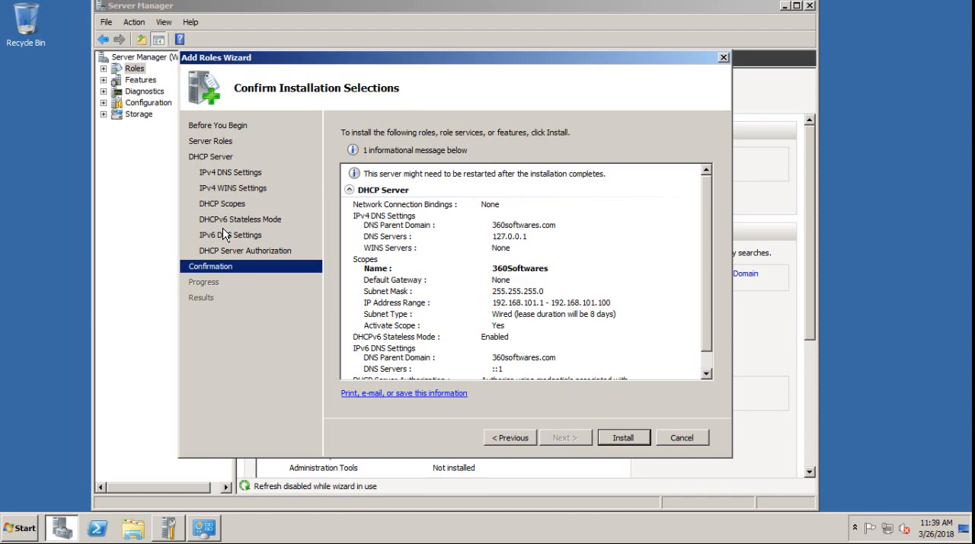
click(615, 437)
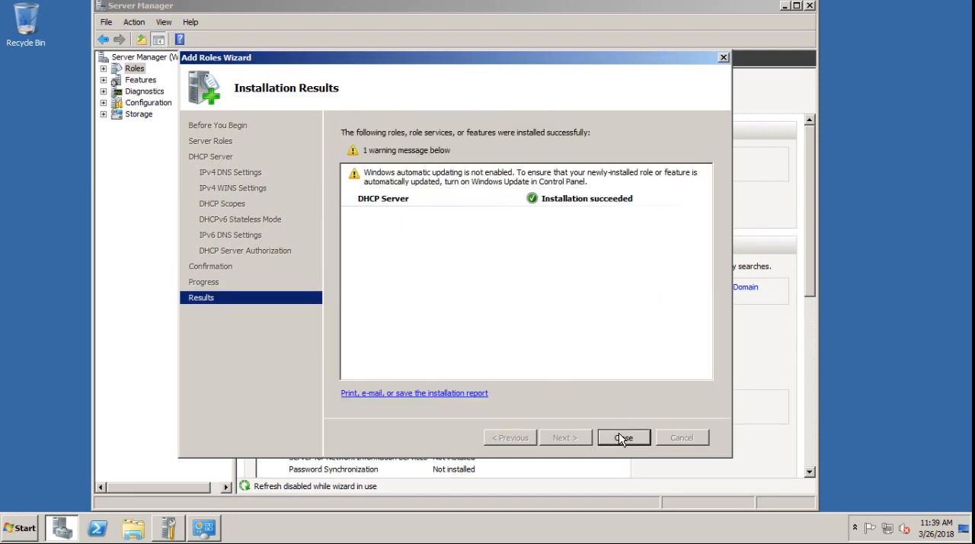
click(621, 439)
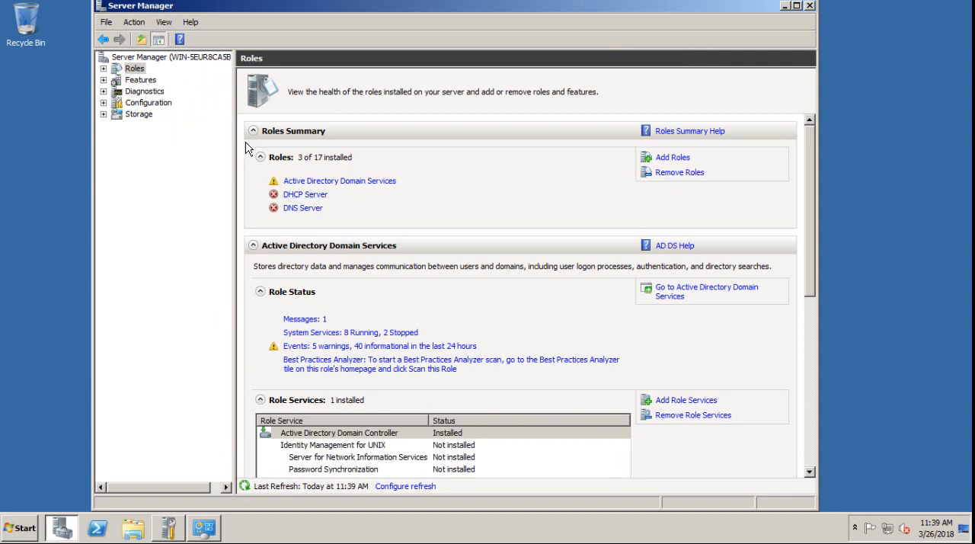
Open the installed DHCP Server role and examine the address leases of the 360Softwares IPv4 scope
click(297, 195)
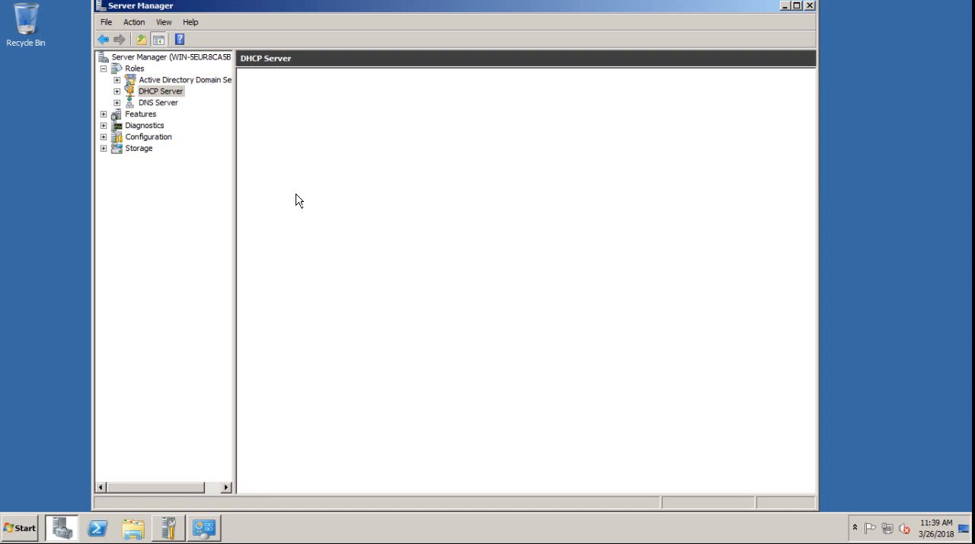
click(117, 91)
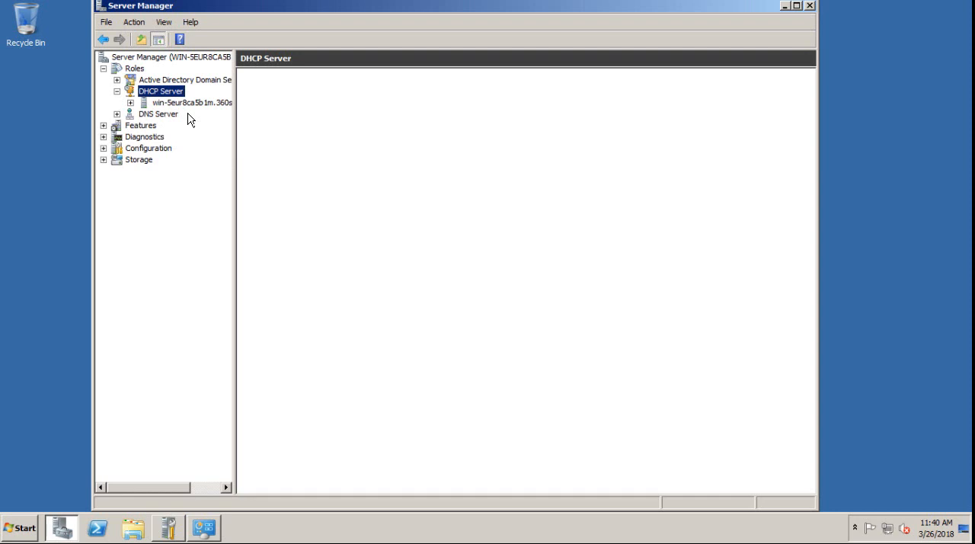
click(132, 104)
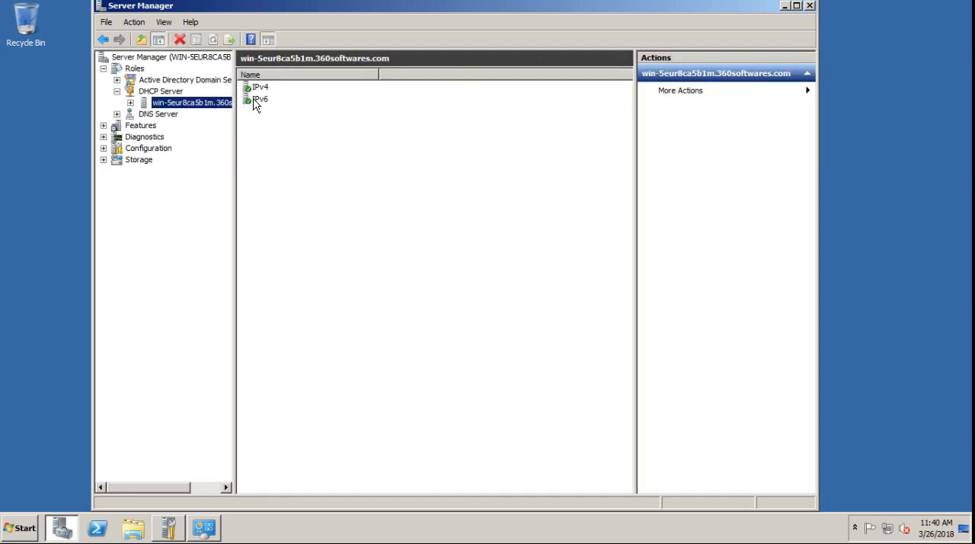
click(265, 91)
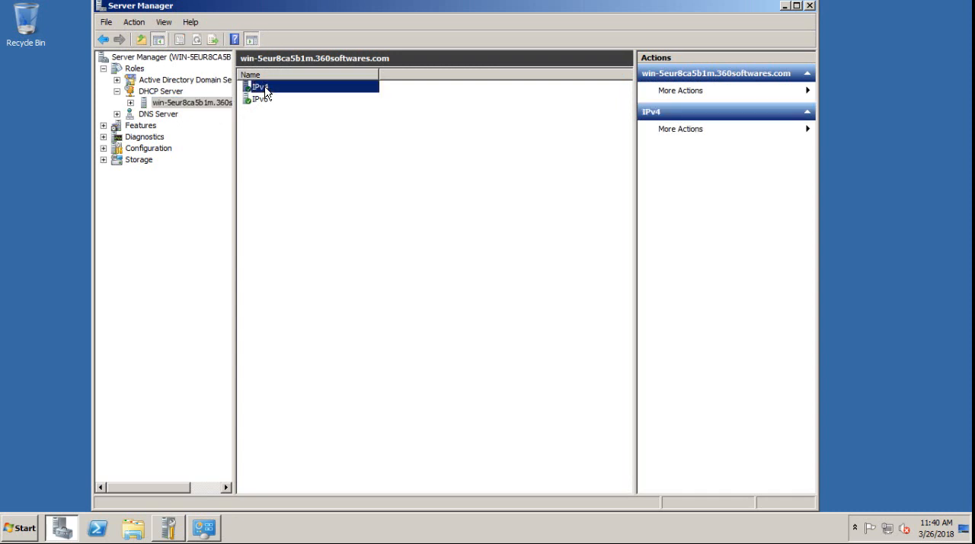
double_click(265, 90)
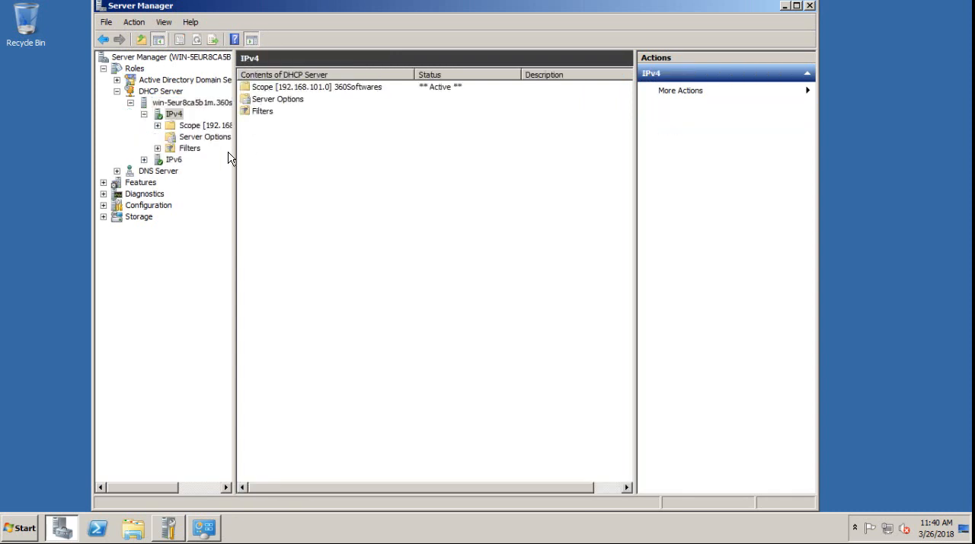
click(156, 125)
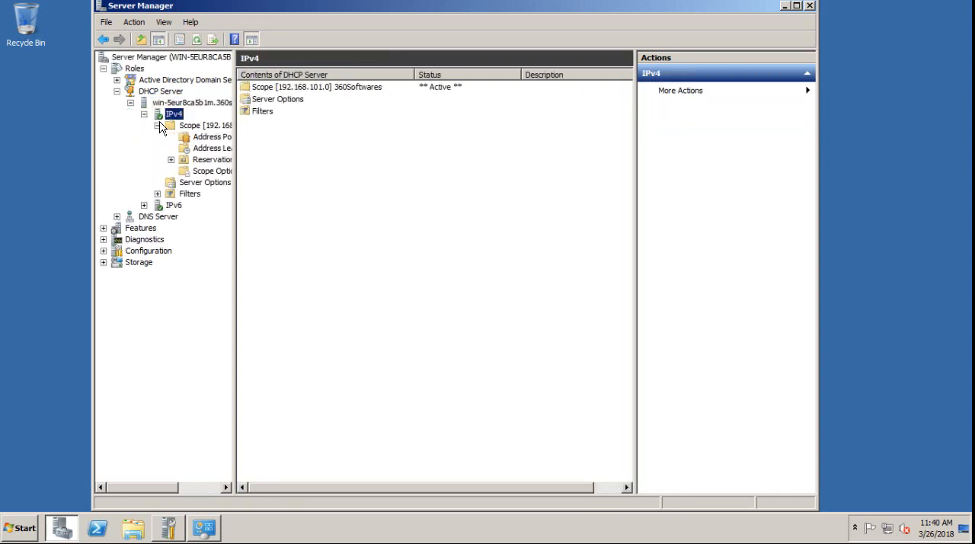
click(200, 125)
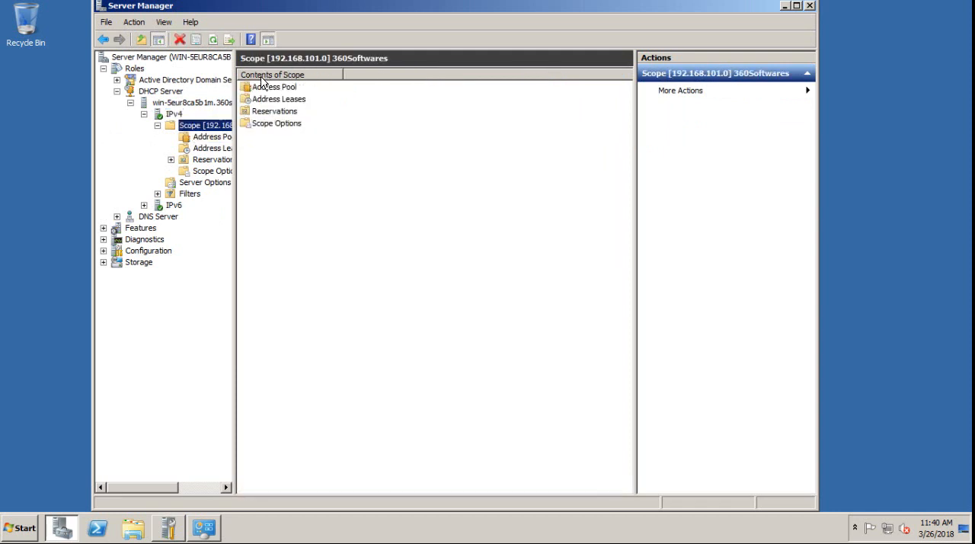
click(190, 149)
click(202, 125)
click(218, 149)
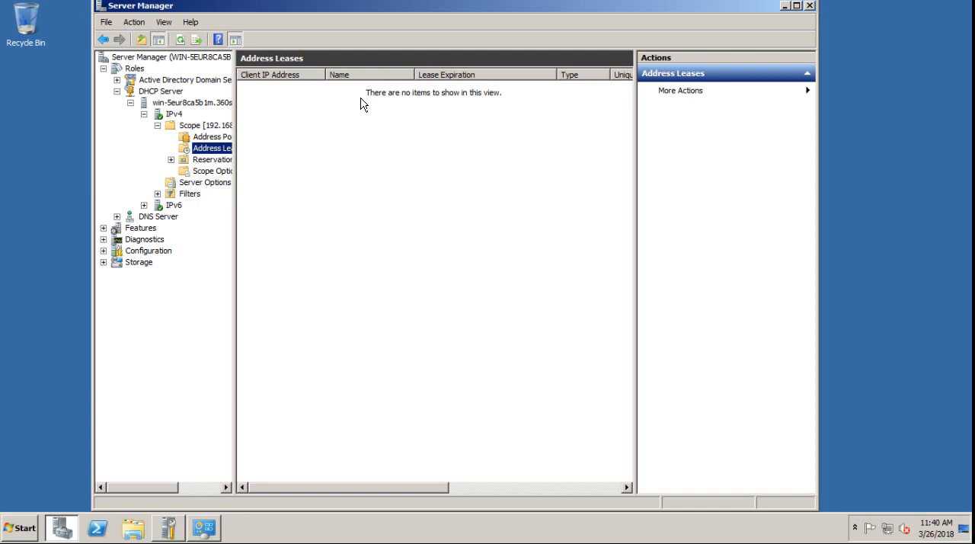
Collapse and re-expand the DHCP Server tree, then reopen the 360Softwares scope's address leases under IPv4
click(116, 90)
click(118, 90)
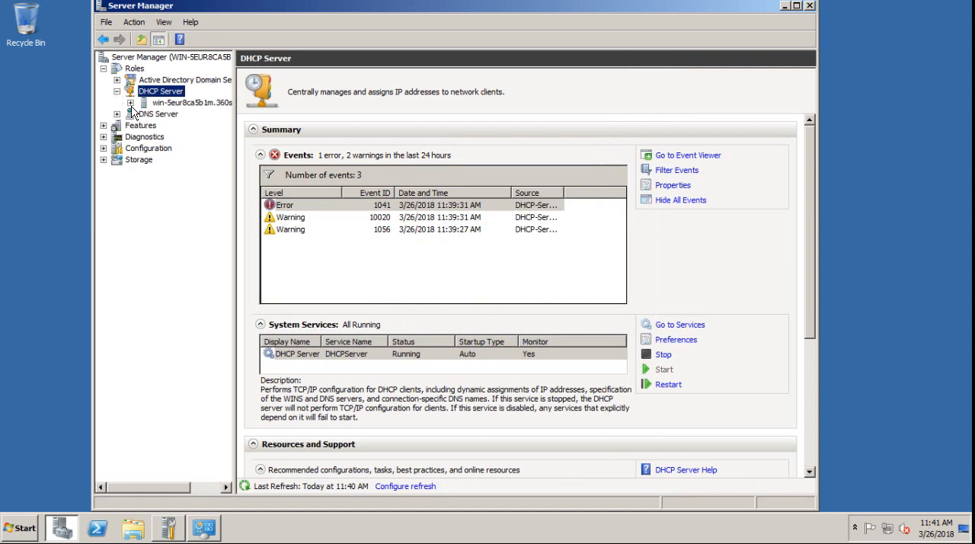
click(130, 102)
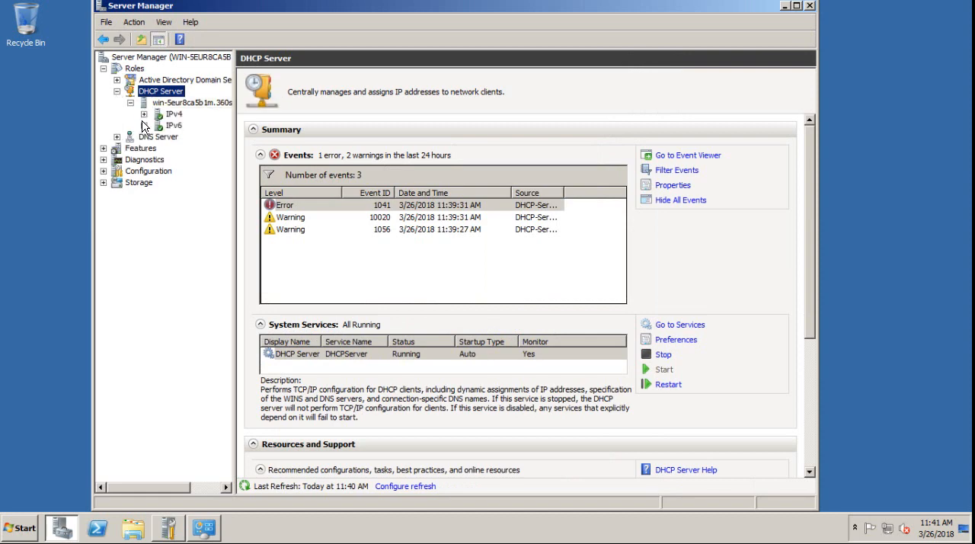
click(144, 114)
click(172, 125)
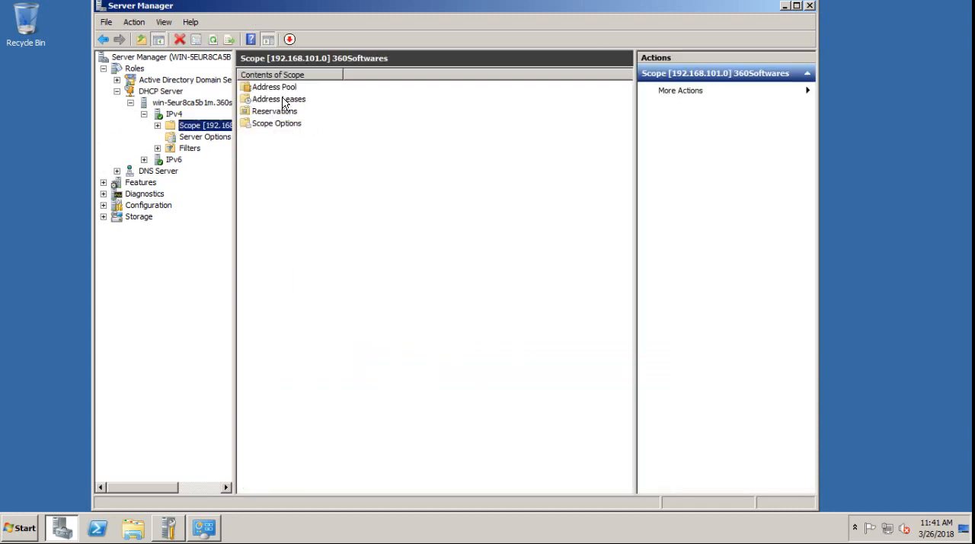
double_click(282, 100)
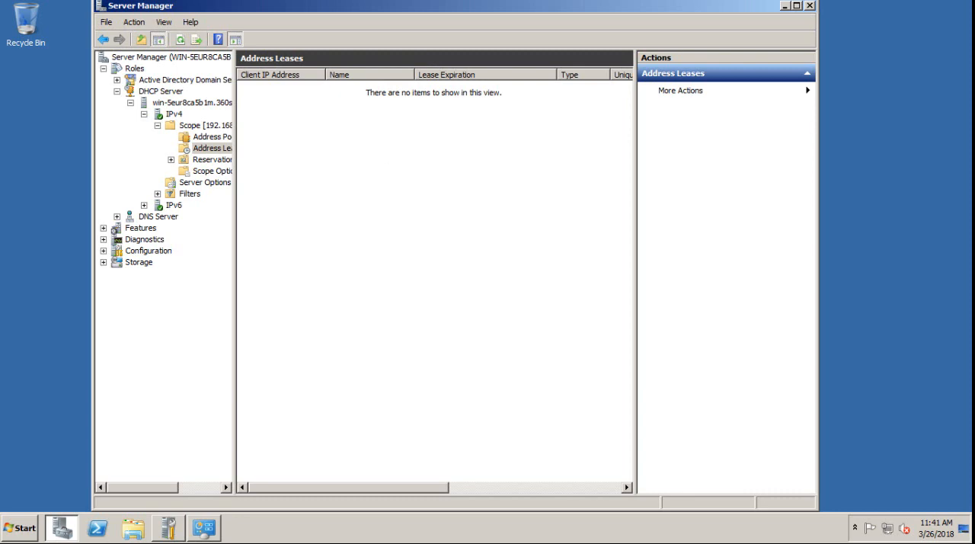
Leave the virtual machine's full-screen view to return to the VMware Workstation window on the host
click(456, 29)
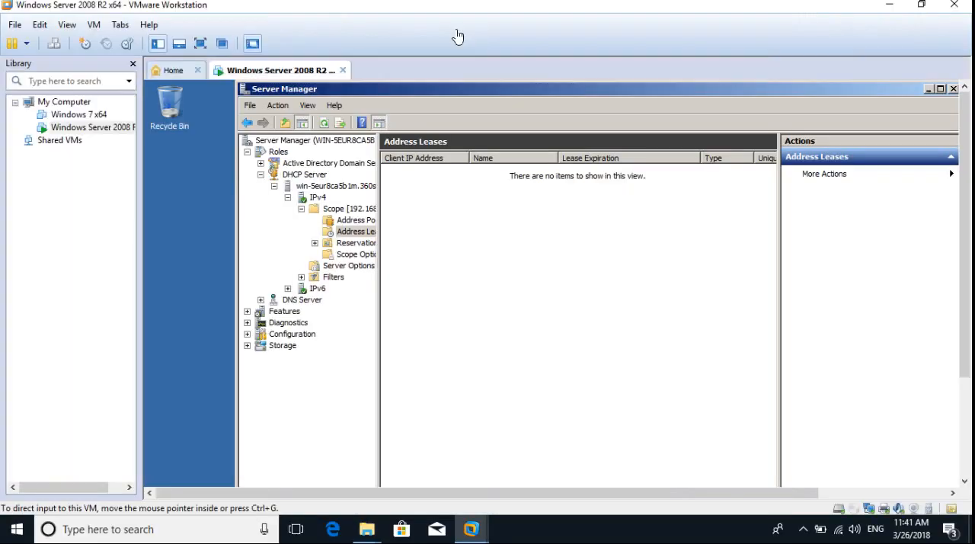
click(530, 534)
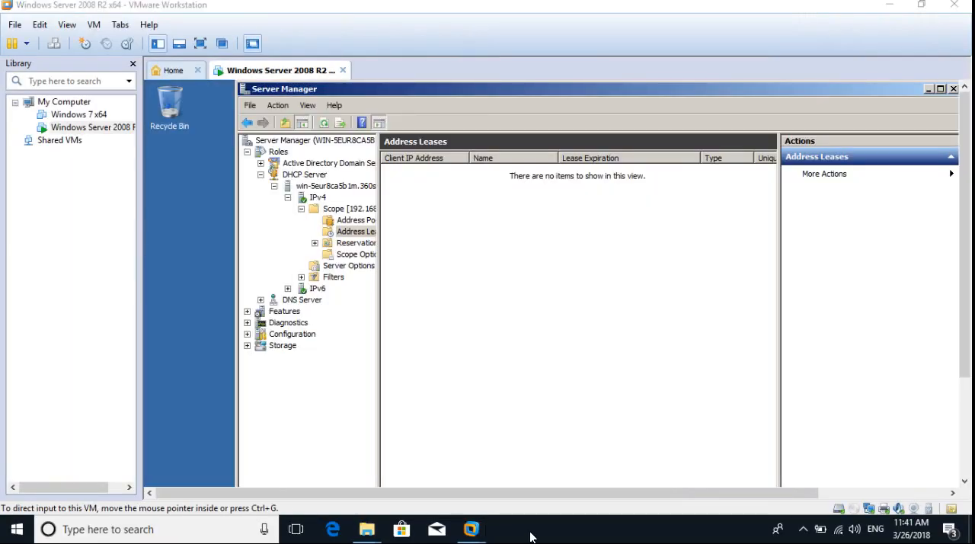
key(XF86AudioRaiseVolume)
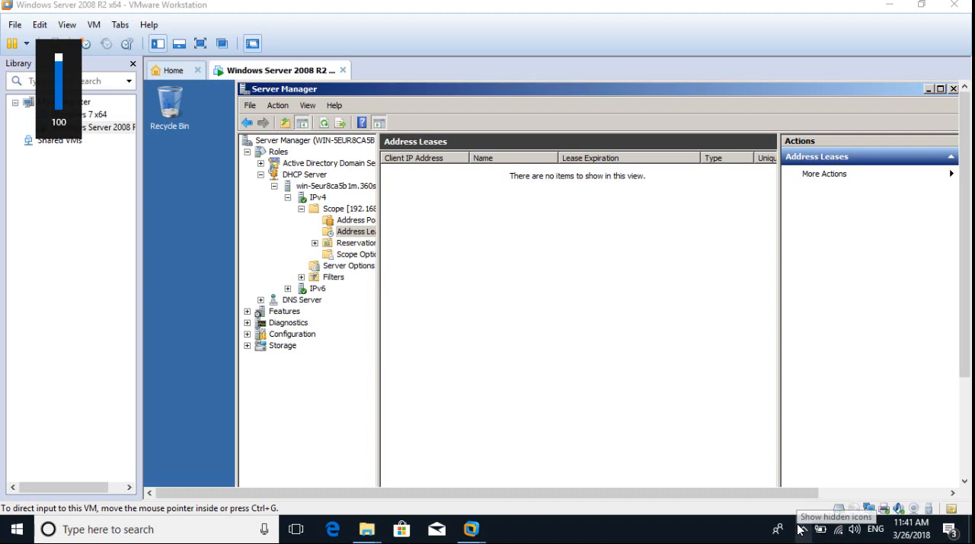